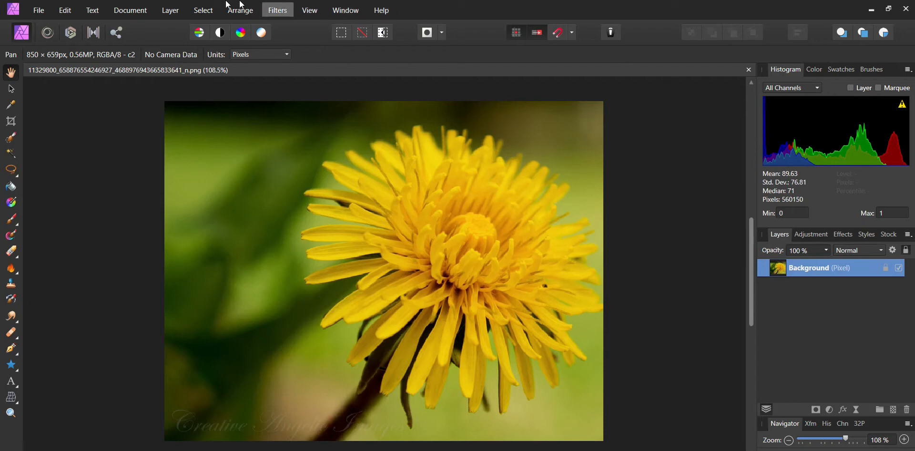
Duplicate the Background layer and add a Curves adjustment above the copy
left_click(170, 10)
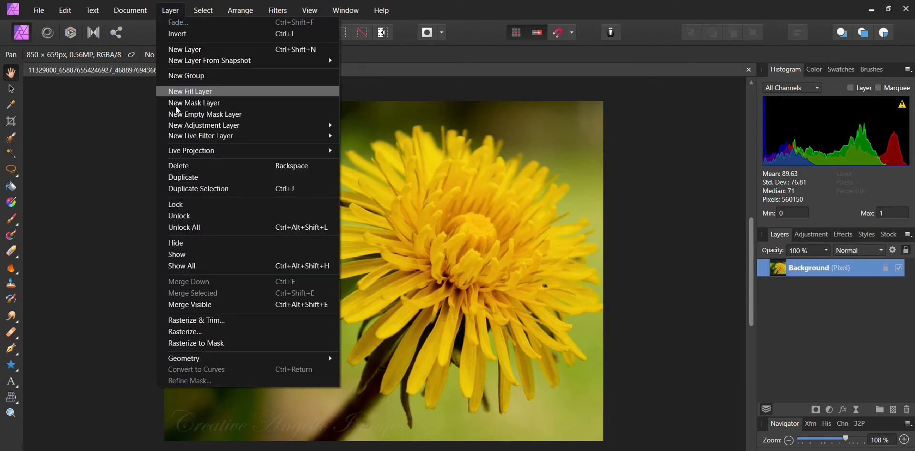
left_click(195, 185)
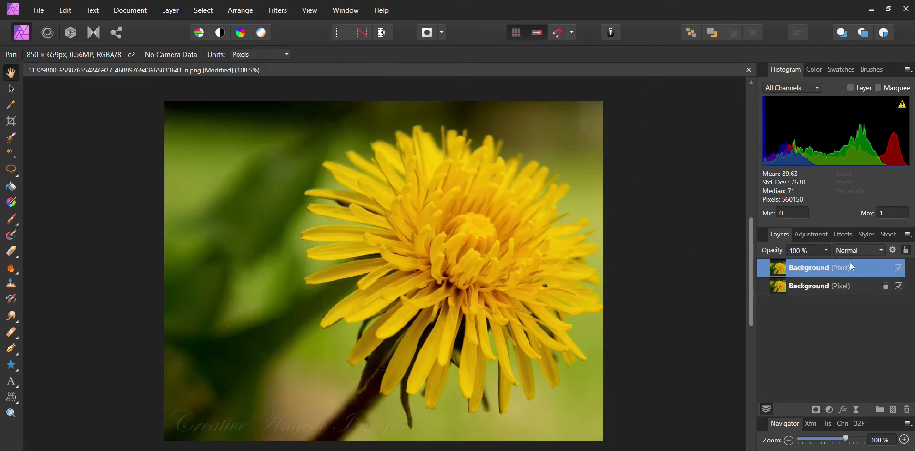
left_click(830, 409)
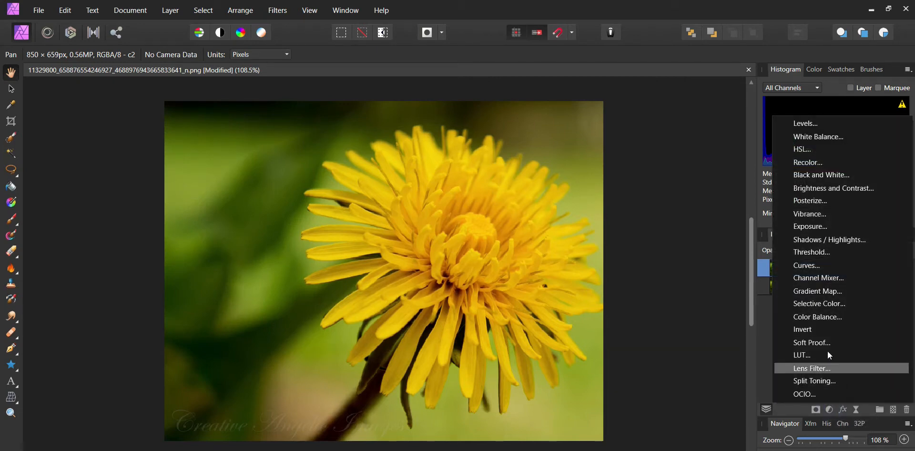
left_click(822, 265)
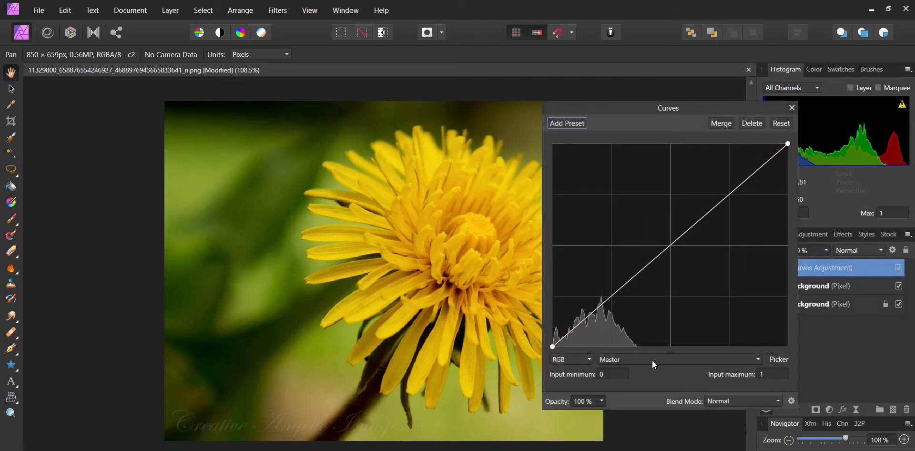
In the Curves adjustment's Red channel, move the white point inward very slightly, to the edge of the red histogram
left_click(759, 359)
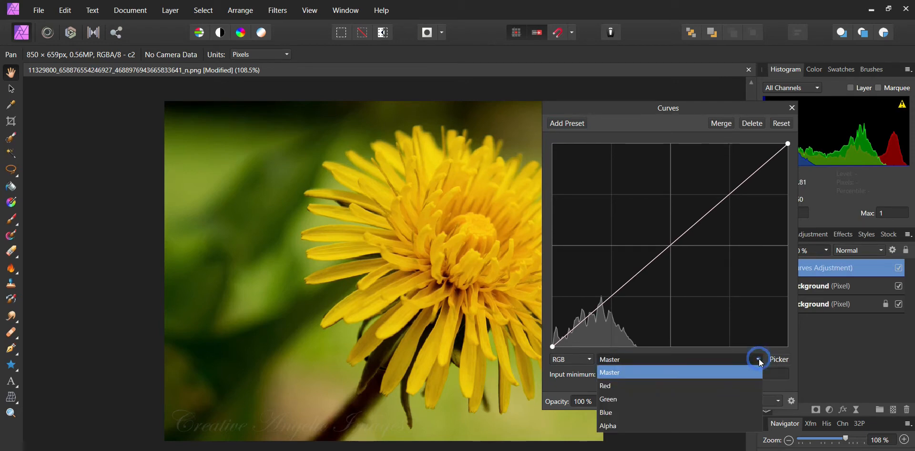
left_click(728, 387)
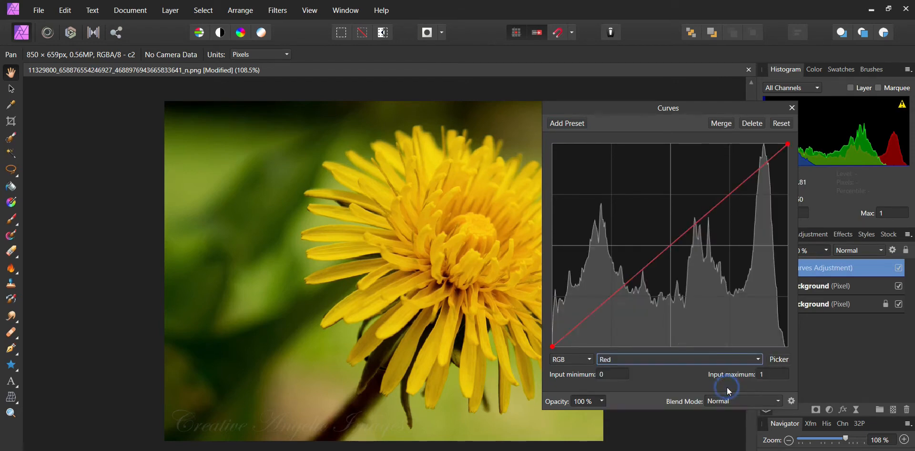
left_click(788, 142)
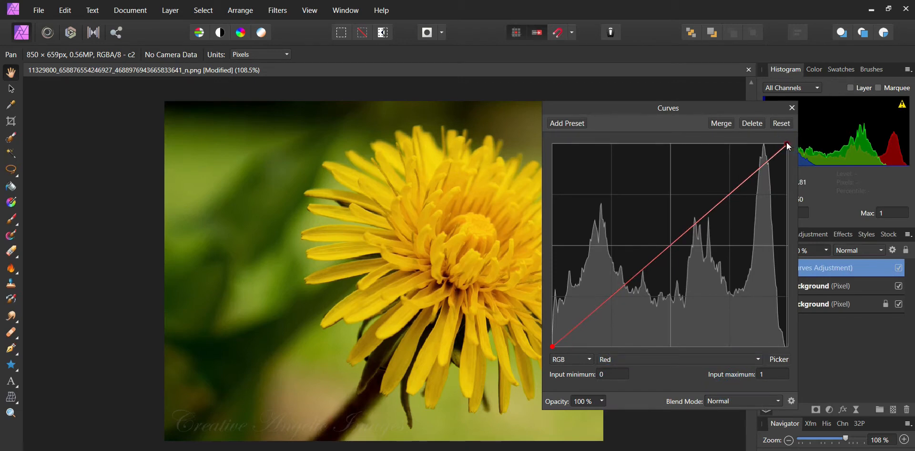
left_click_drag(786, 143, 785, 143)
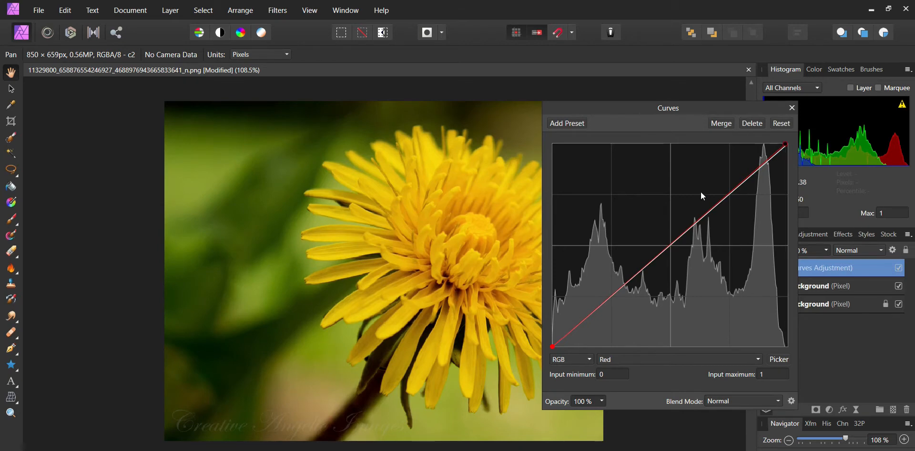
In the Green channel, move the curve's white point inward to about 88% of the input range, keeping its output at maximum
left_click(659, 360)
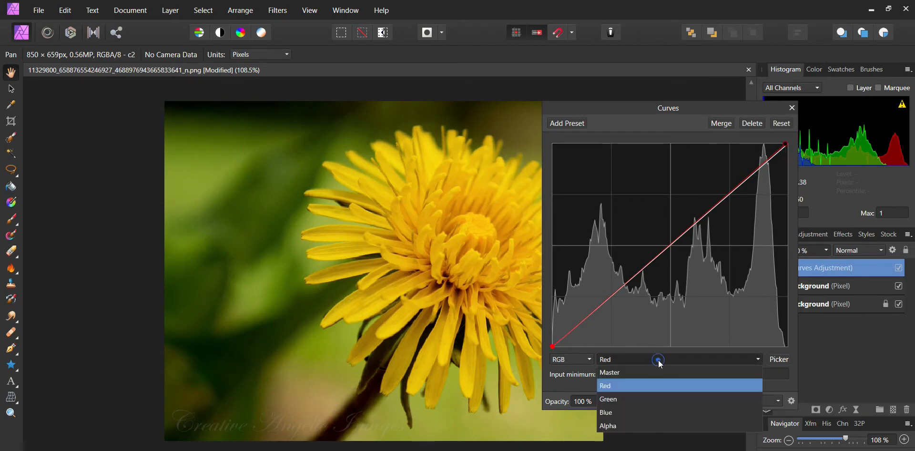
left_click(654, 399)
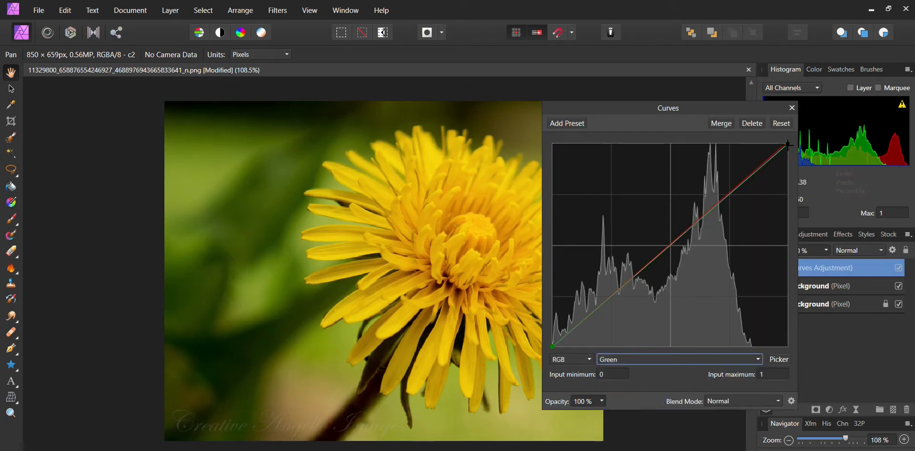
left_click_drag(788, 143, 761, 134)
Move the Blue channel's white point inward to about 75% of the input range, and compare the photo with the Curves adjustment off and on
left_click(653, 360)
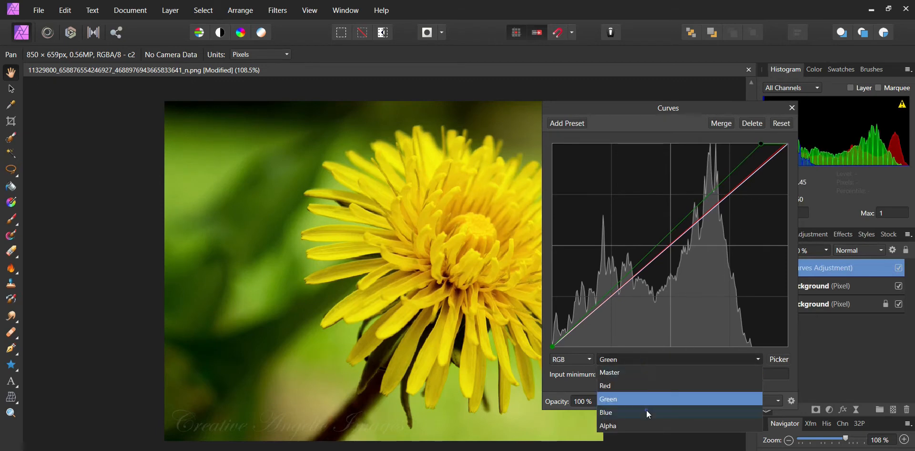
left_click(647, 410)
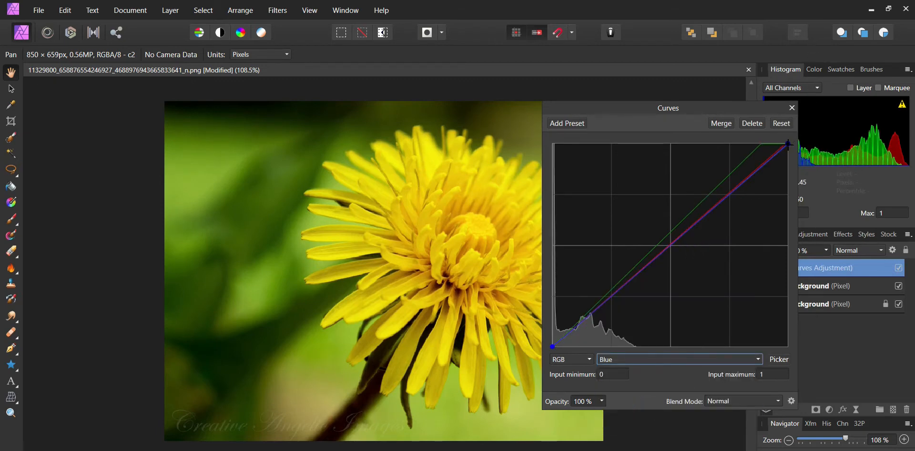
left_click_drag(788, 143, 730, 125)
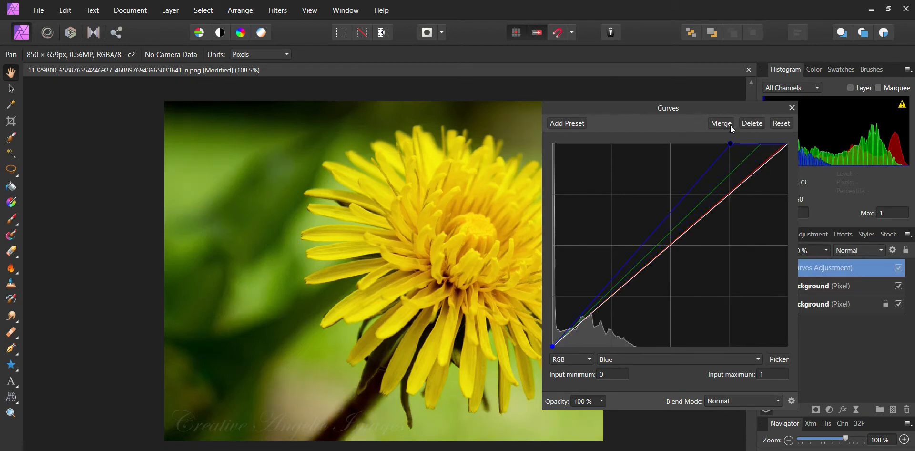
left_click(793, 108)
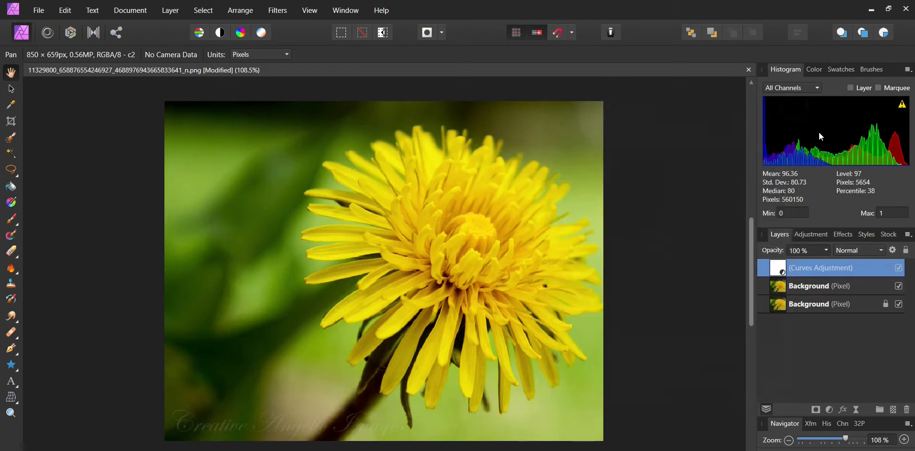
left_click(899, 268)
left_click(899, 269)
Add a Color Balance adjustment and set its midtones to Cyan/Red -14%, Magenta/Green 7% and Yellow/Blue 16%
left_click(829, 410)
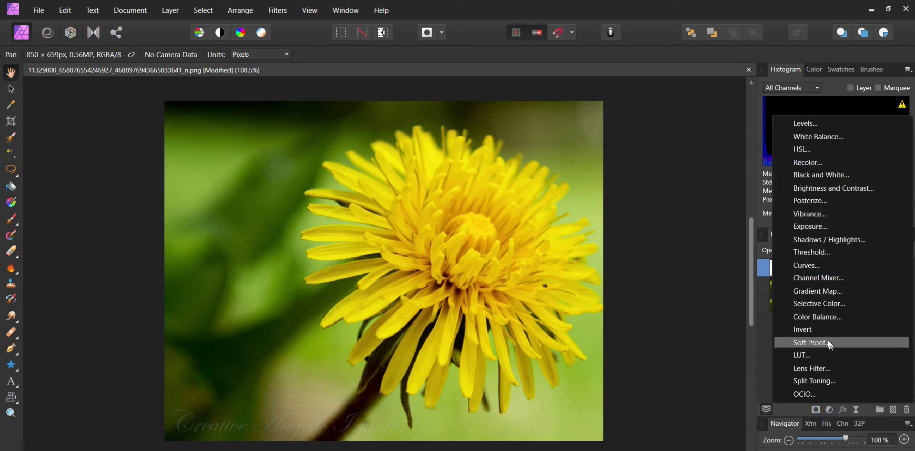
left_click(820, 317)
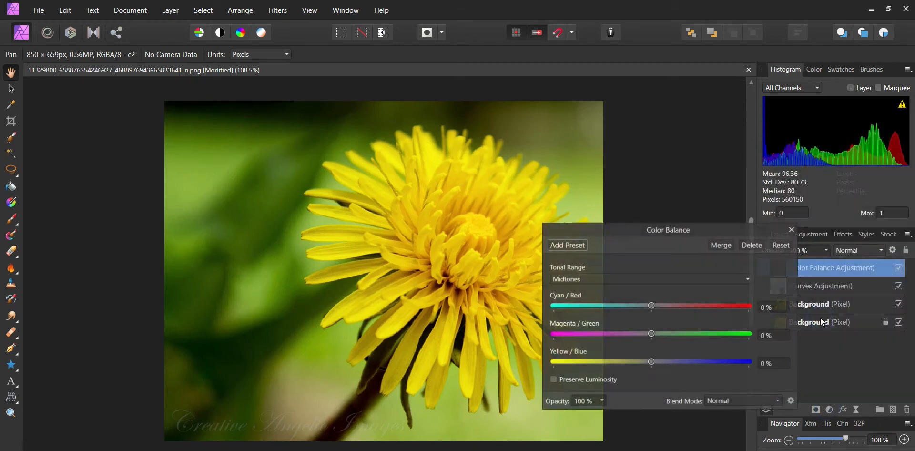
left_click_drag(685, 224, 756, 210)
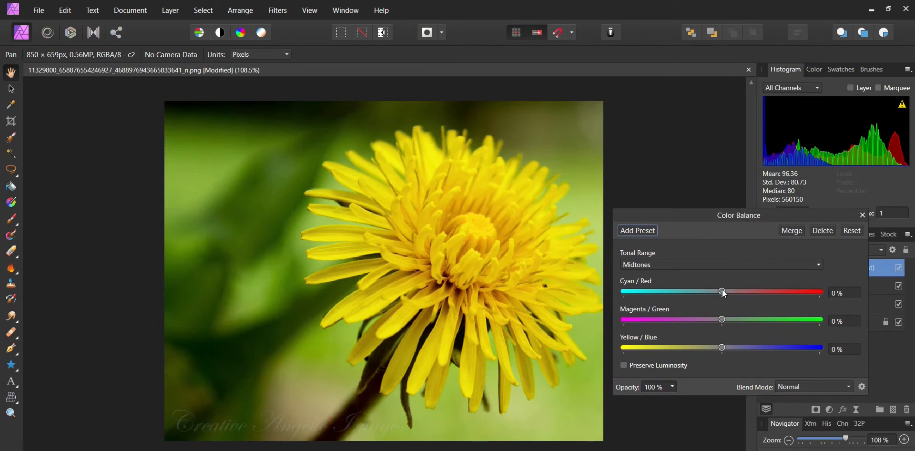
left_click_drag(722, 292, 728, 321)
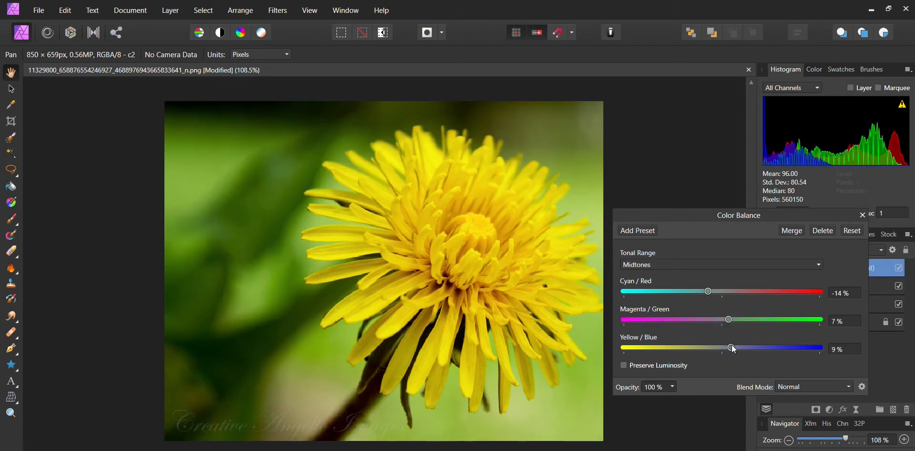
left_click_drag(732, 348, 736, 346)
Set the Color Balance shadows to Cyan/Red 6%, Magenta/Green 7% and Yellow/Blue -11%
left_click(709, 263)
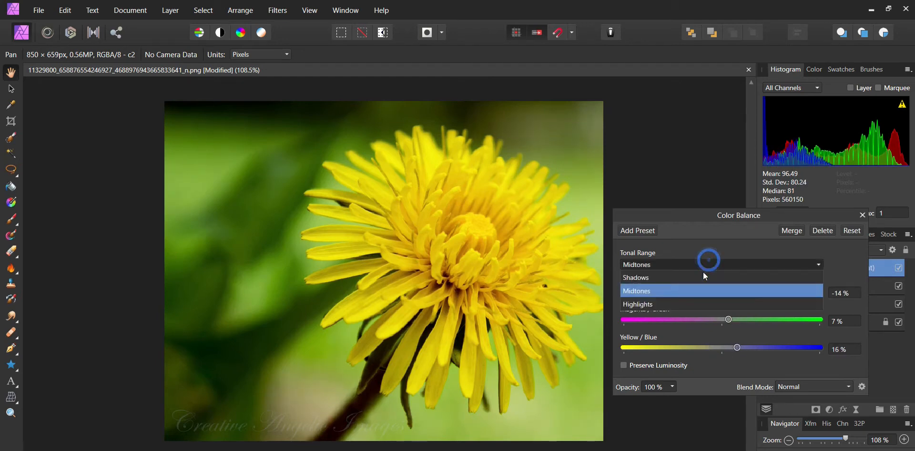
left_click(702, 276)
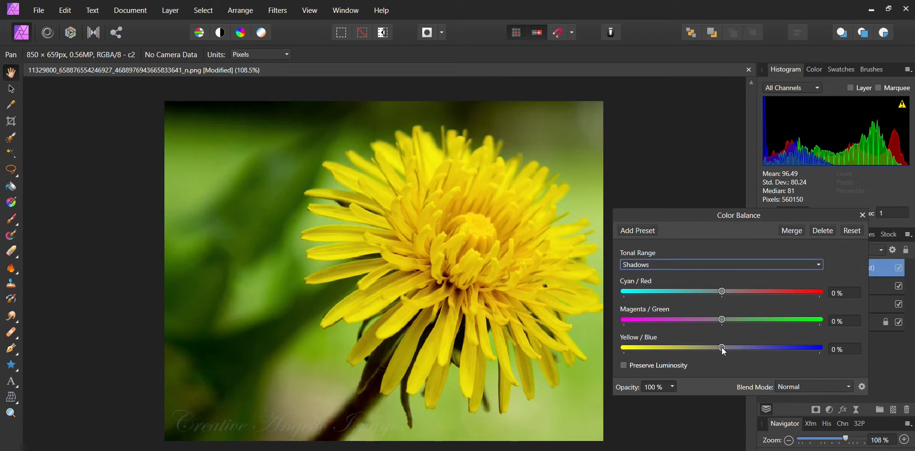
left_click_drag(727, 350, 712, 349)
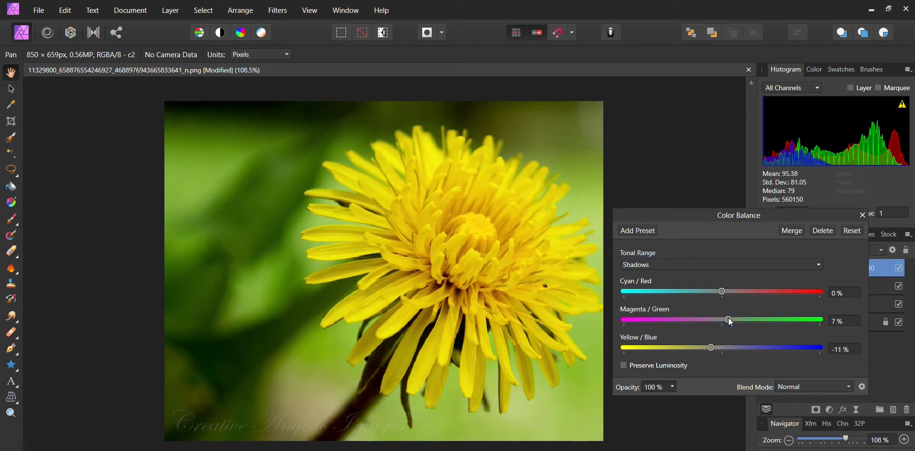
left_click_drag(722, 291, 728, 292)
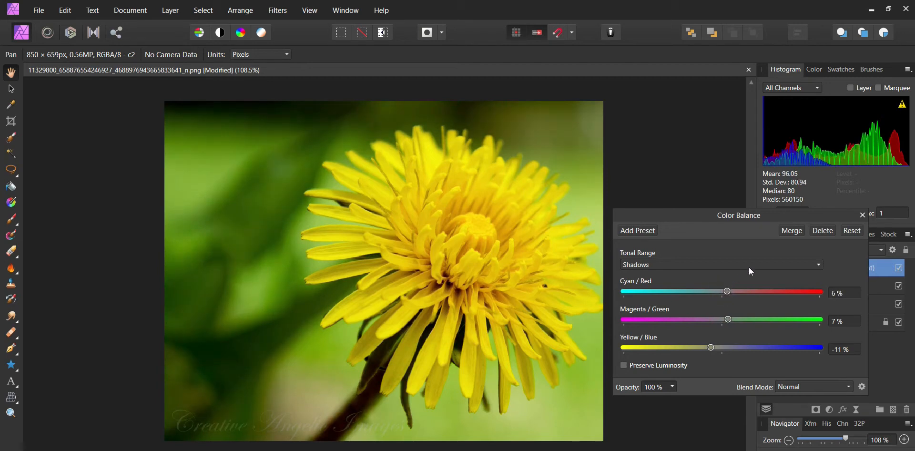
Set the Color Balance highlights to Cyan/Red -5%, Magenta/Green 5% and Yellow/Blue about -9%, and compare the photo with the adjustment off and on
left_click(749, 262)
left_click(722, 306)
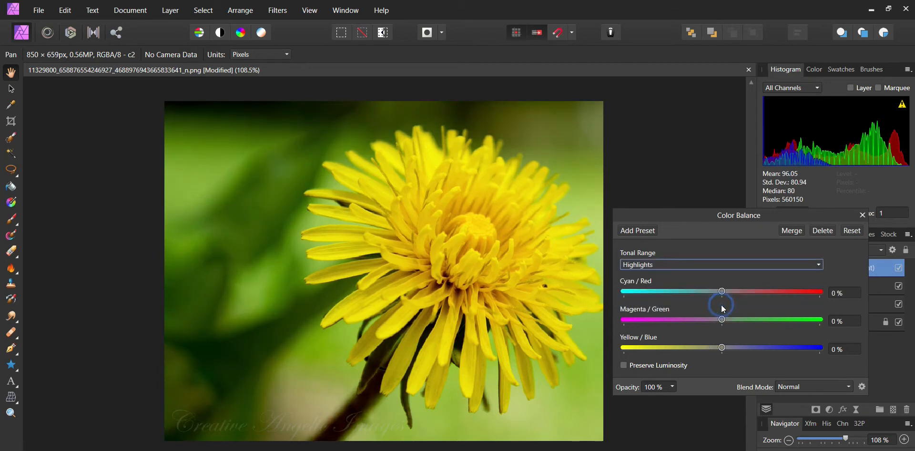
left_click_drag(725, 296, 727, 319)
left_click_drag(723, 351, 714, 350)
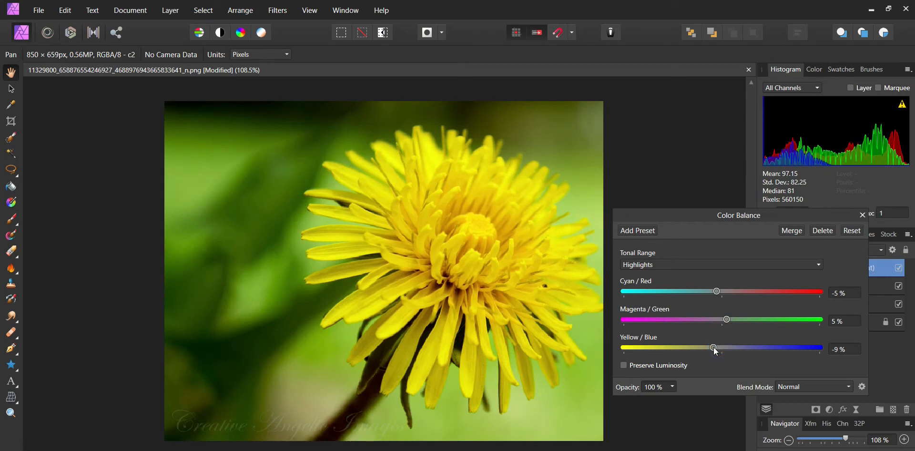
left_click(863, 215)
left_click(899, 268)
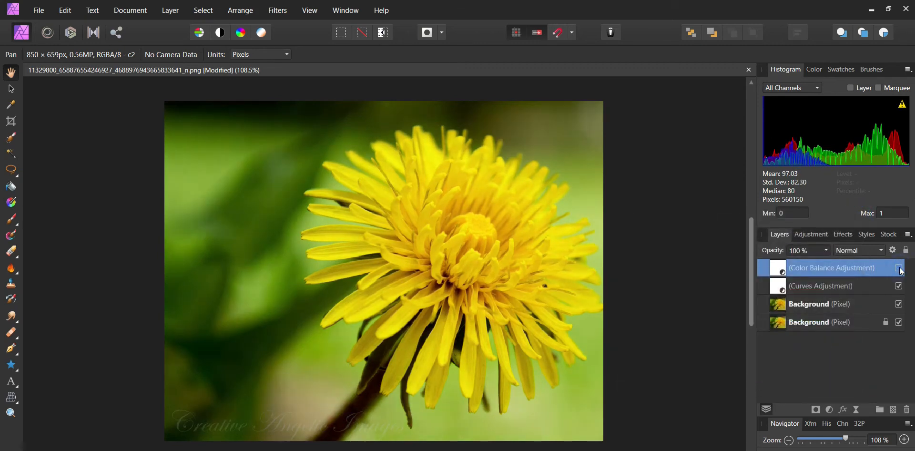
left_click(900, 268)
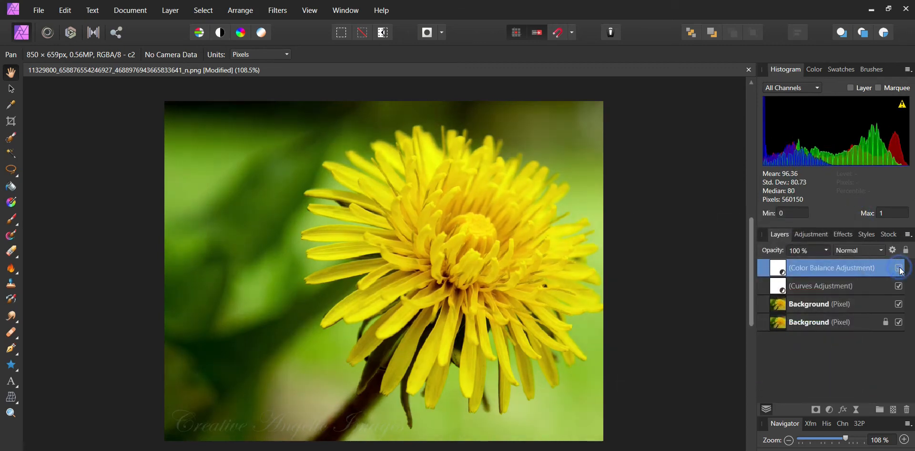
Add a Selective Color adjustment and set its Yellows to Magenta 9%, Yellow 9% and Black 10%
left_click(830, 409)
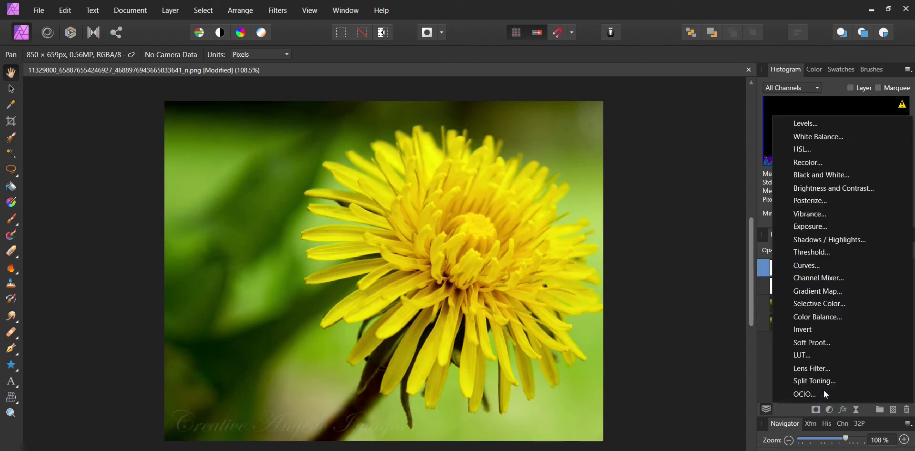
left_click(831, 303)
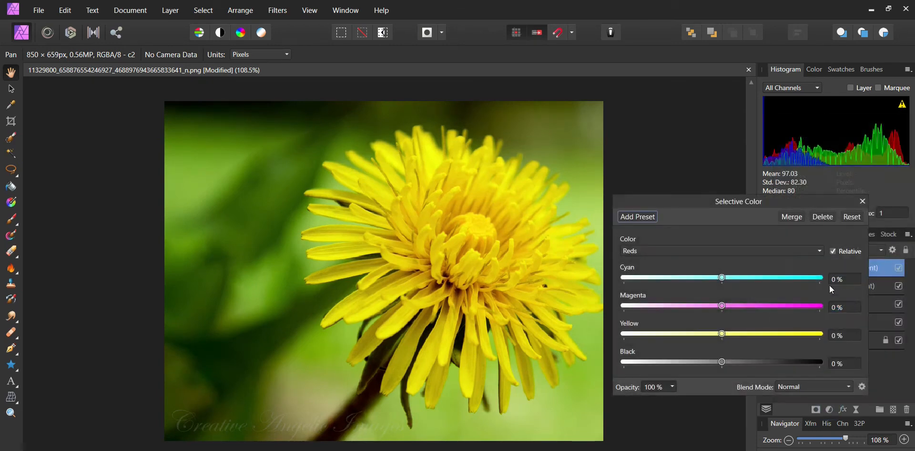
left_click(720, 253)
left_click(710, 276)
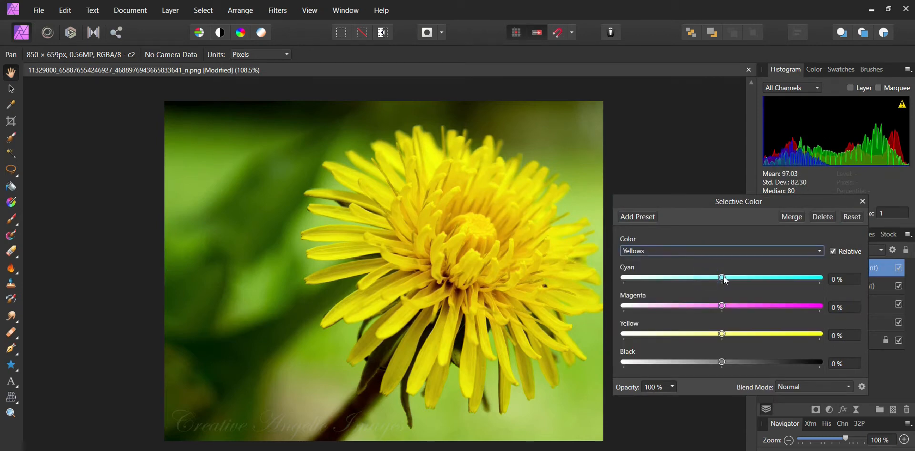
left_click_drag(723, 305, 731, 305)
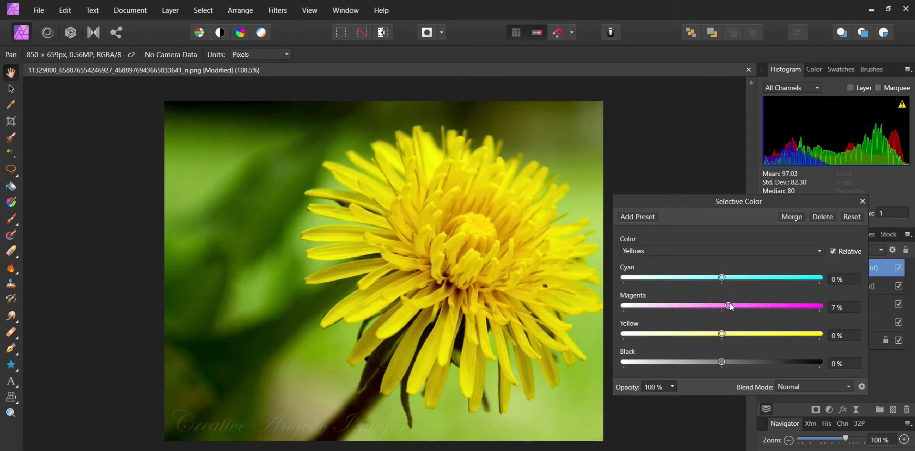
left_click_drag(723, 333, 734, 356)
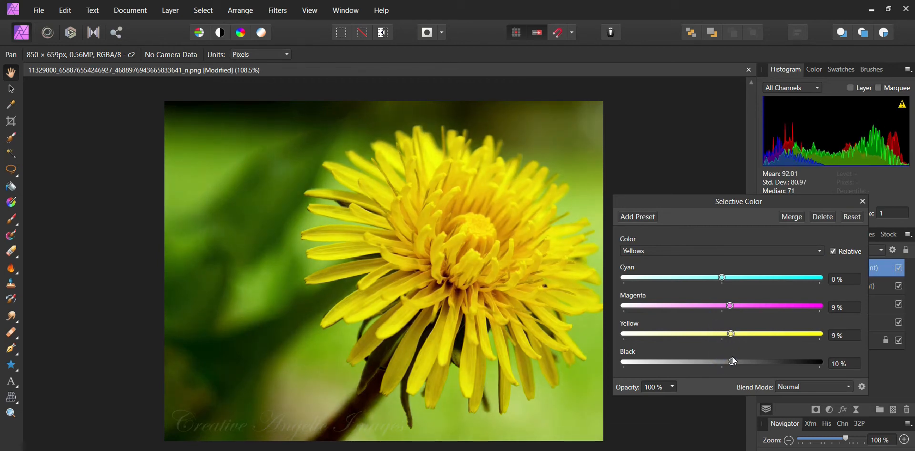
Set the Selective Color Reds to Cyan 4%, Magenta 5%, Yellow -2% and Black 7%
left_click(691, 251)
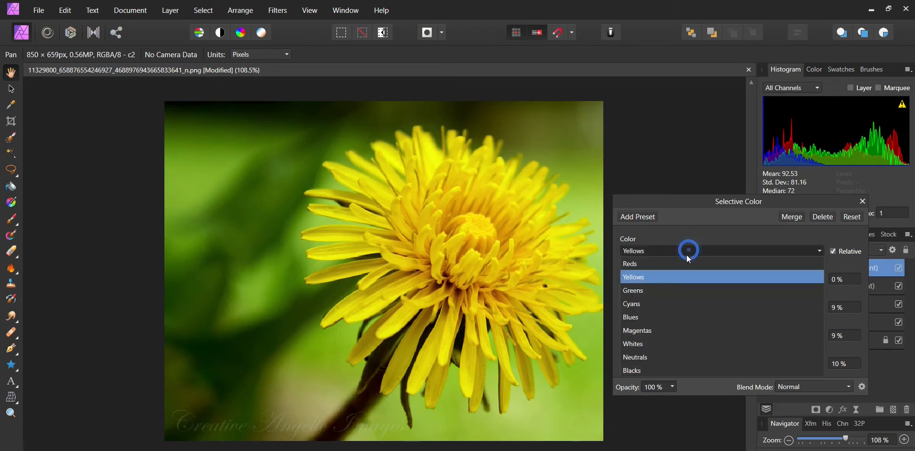
left_click(685, 262)
left_click(722, 307)
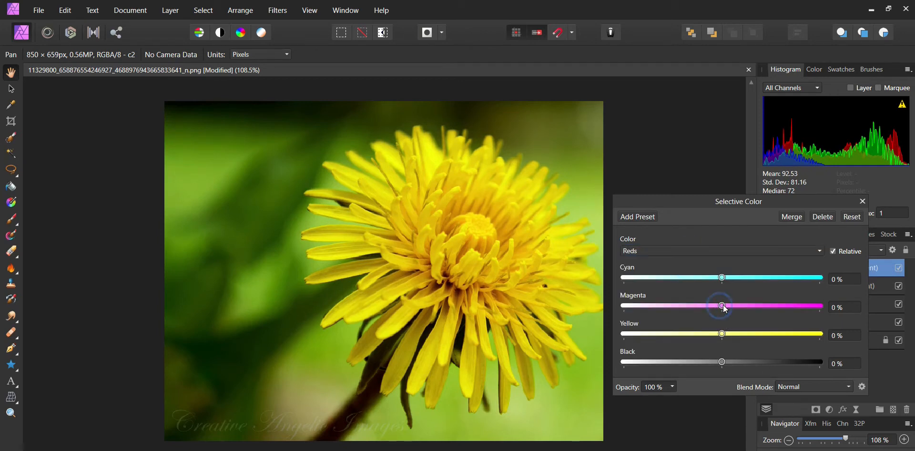
left_click_drag(728, 304, 727, 306)
left_click(728, 303)
left_click_drag(722, 334, 721, 335)
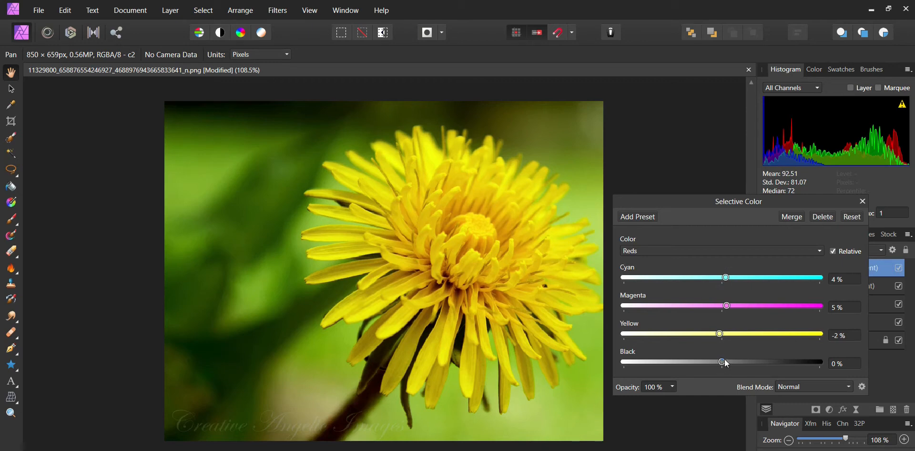
Set the Selective Color Neutrals to Cyan -3%, Magenta 2%, Yellow 3% and Black 3%
left_click(707, 250)
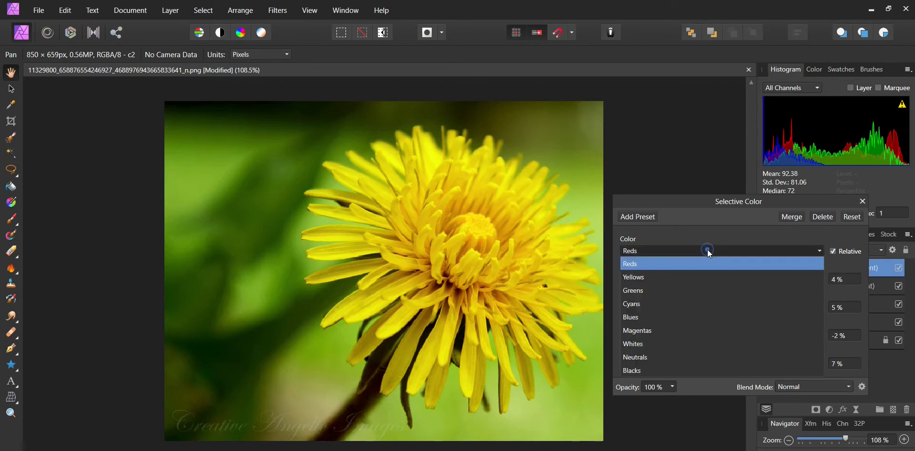
left_click(693, 358)
left_click(723, 361)
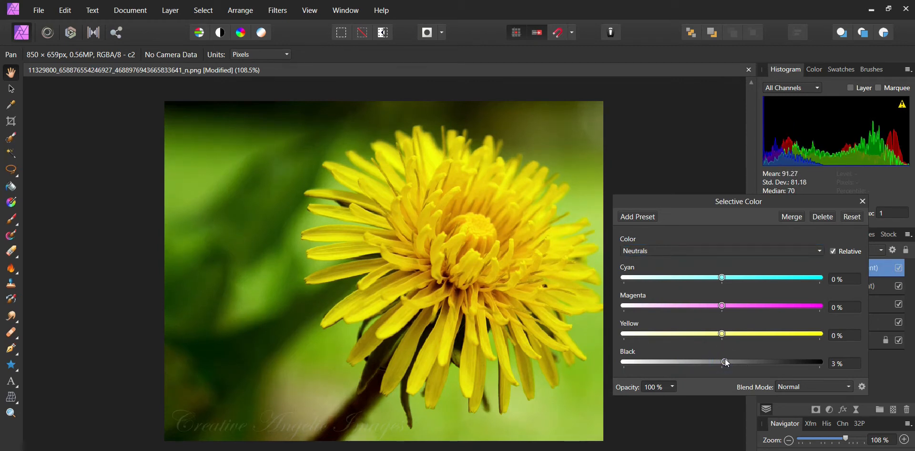
left_click_drag(723, 335, 727, 339)
left_click(722, 278)
left_click_drag(722, 279, 726, 307)
left_click(724, 307)
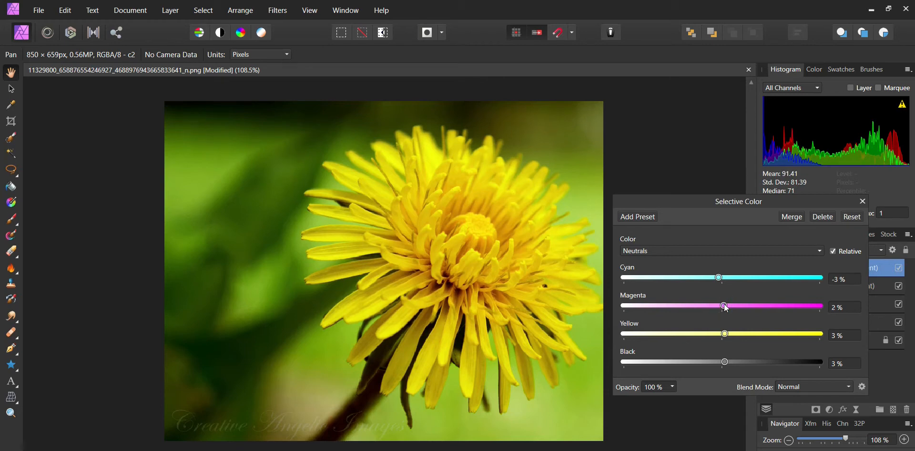
Set the Selective Color Blacks to Black 8% with slightly less Yellow and more Cyan, and compare the photo with the adjustment off and on
left_click(705, 251)
left_click(659, 370)
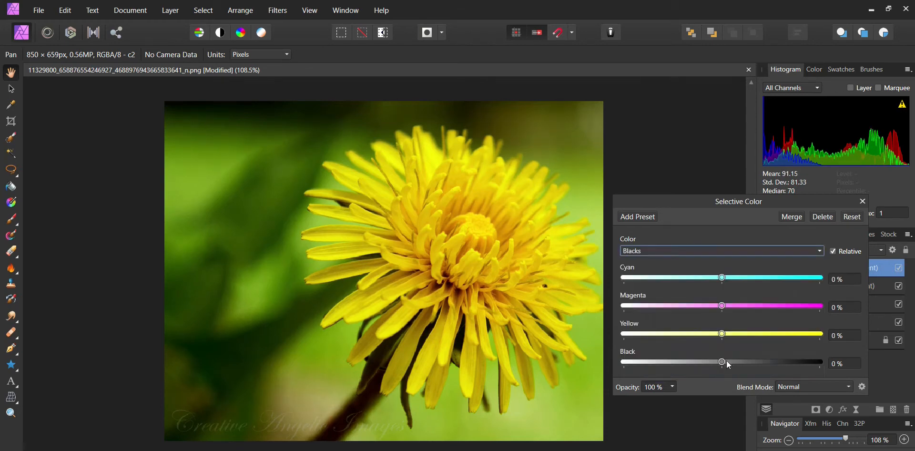
left_click_drag(723, 362, 731, 362)
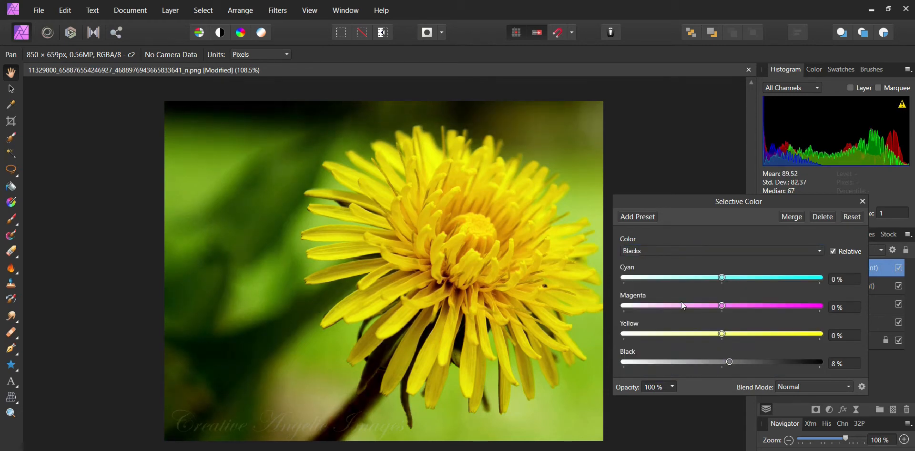
left_click_drag(721, 333, 718, 333)
left_click_drag(722, 278, 725, 277)
left_click(863, 201)
left_click(901, 270)
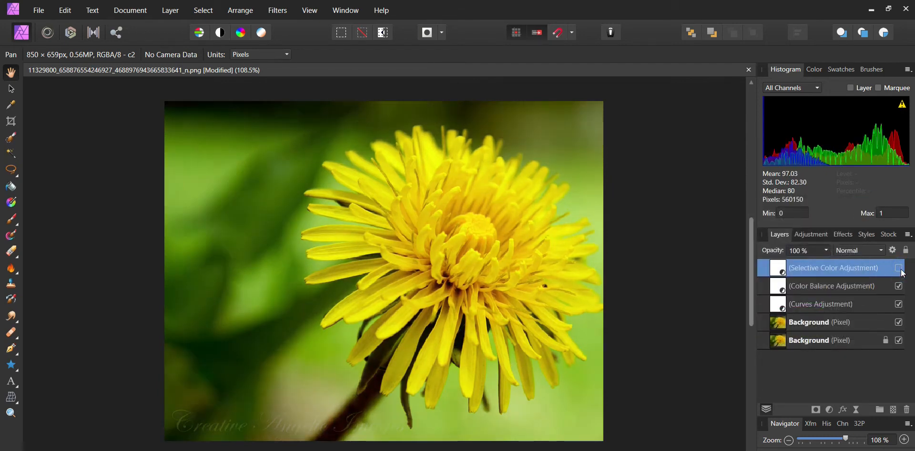
left_click(901, 270)
left_click(902, 270)
left_click(902, 270)
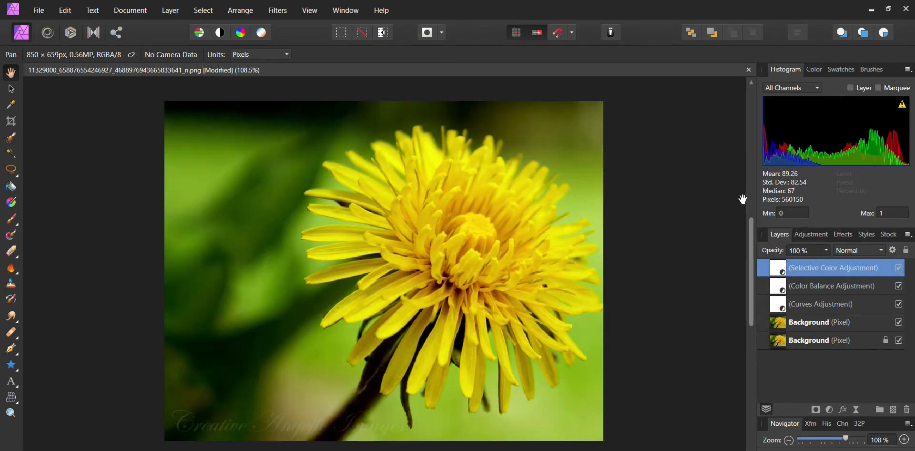
Add a Shadows / Highlights adjustment with Shadows at about 7% and Highlights at 9%, and check its effect on the photo
left_click(830, 410)
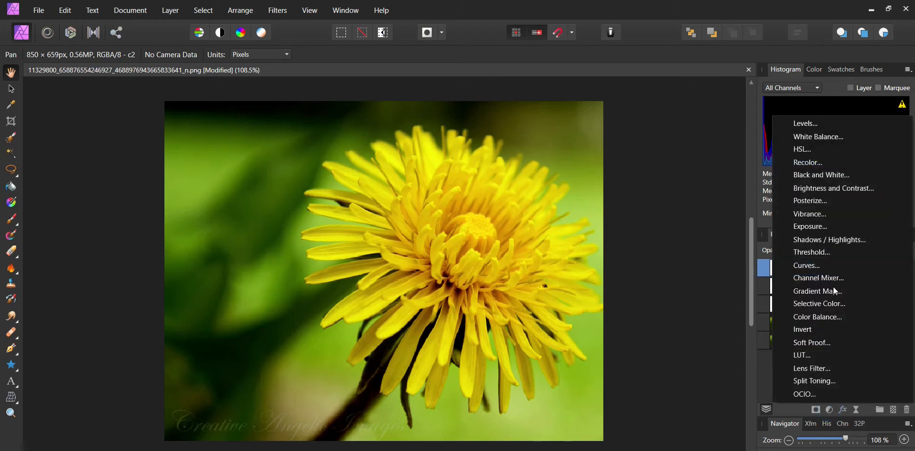
left_click(827, 241)
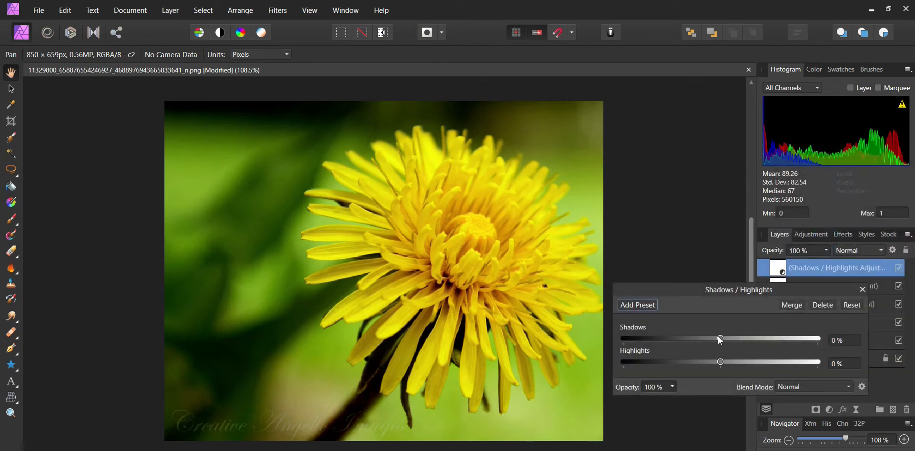
left_click_drag(720, 338, 730, 361)
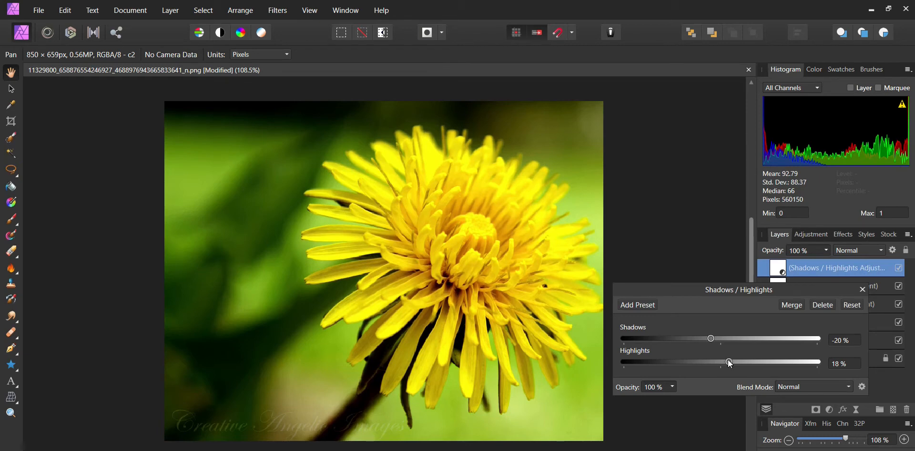
left_click_drag(728, 361, 726, 337)
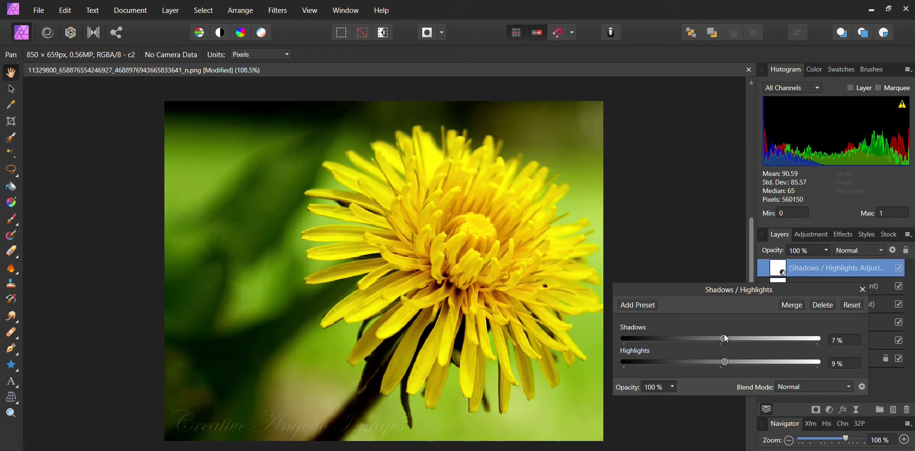
left_click(862, 288)
left_click(899, 268)
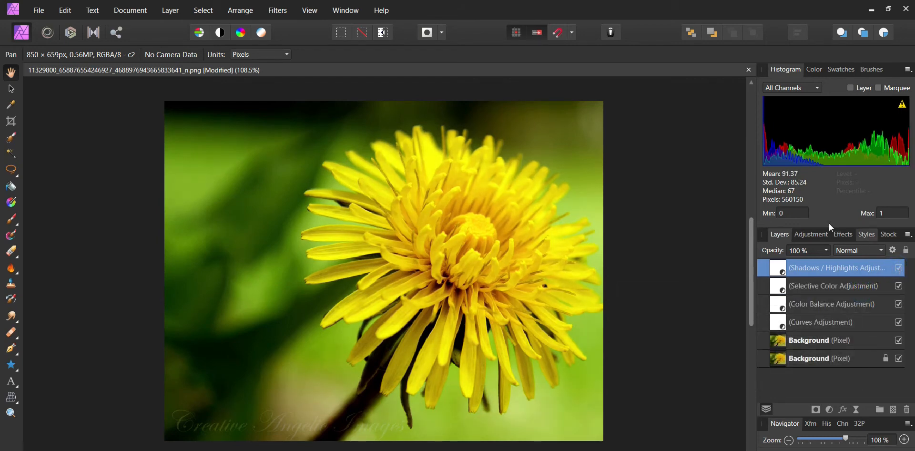
Add an HSL adjustment and raise the saturation of its red range
left_click(829, 410)
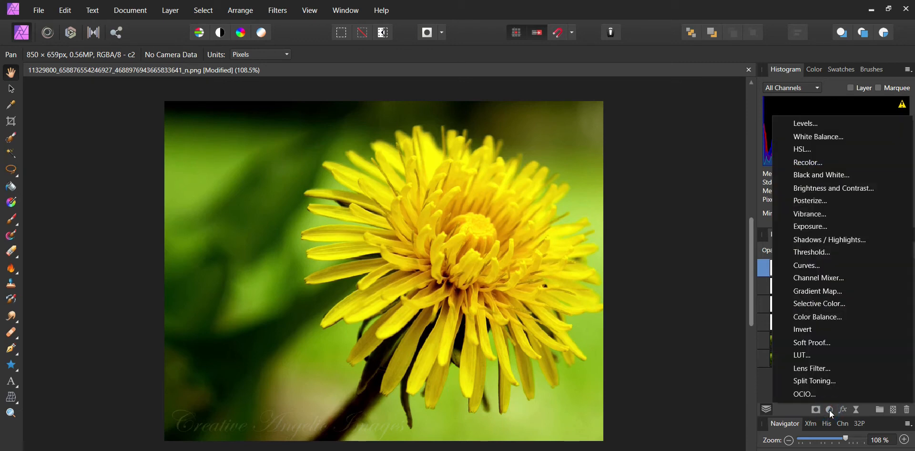
left_click(676, 342)
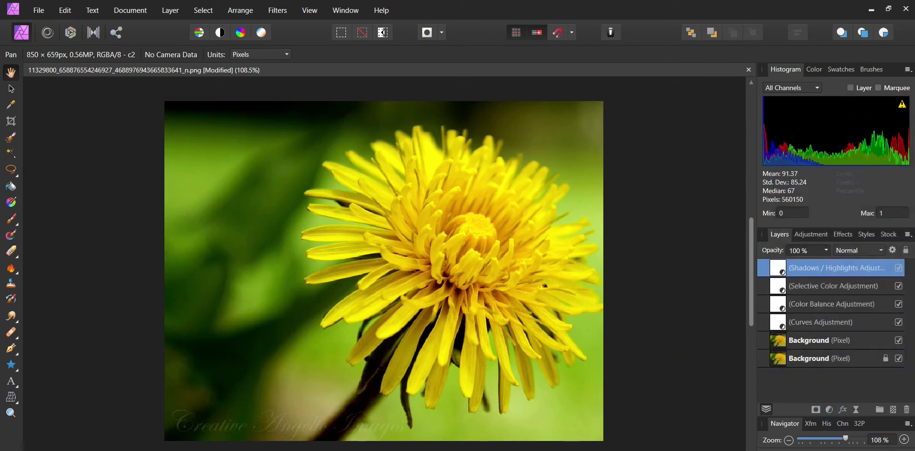
left_click(830, 410)
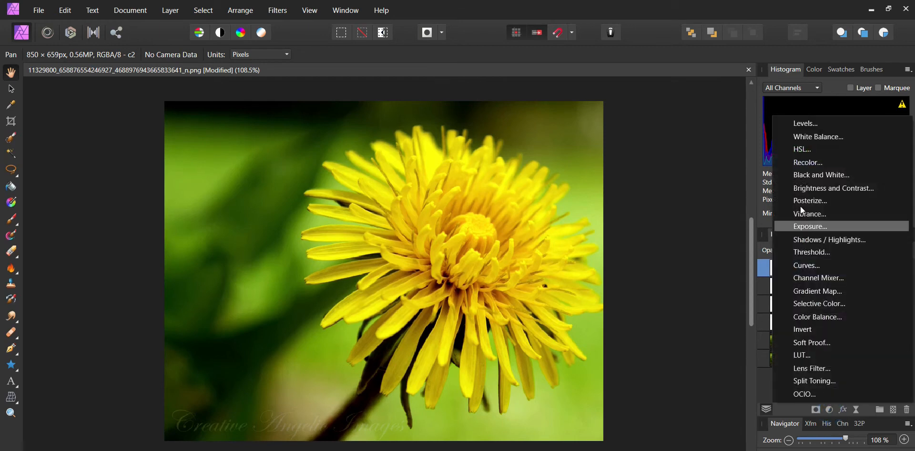
left_click(803, 149)
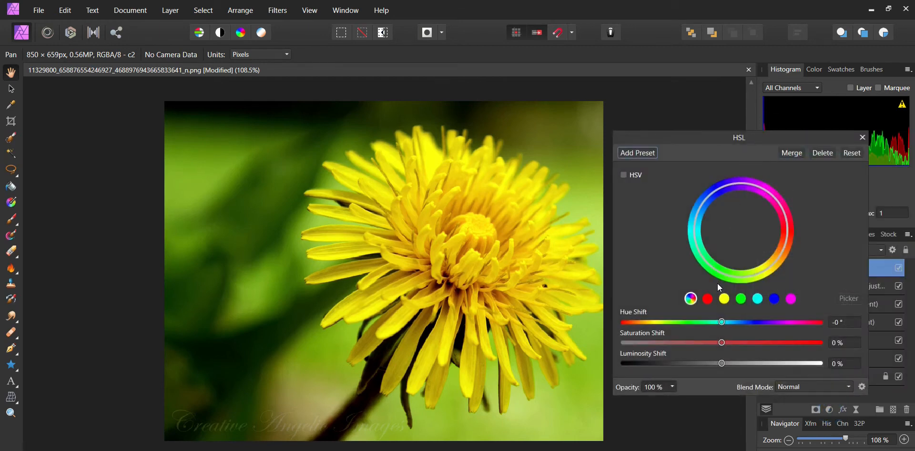
left_click(711, 298)
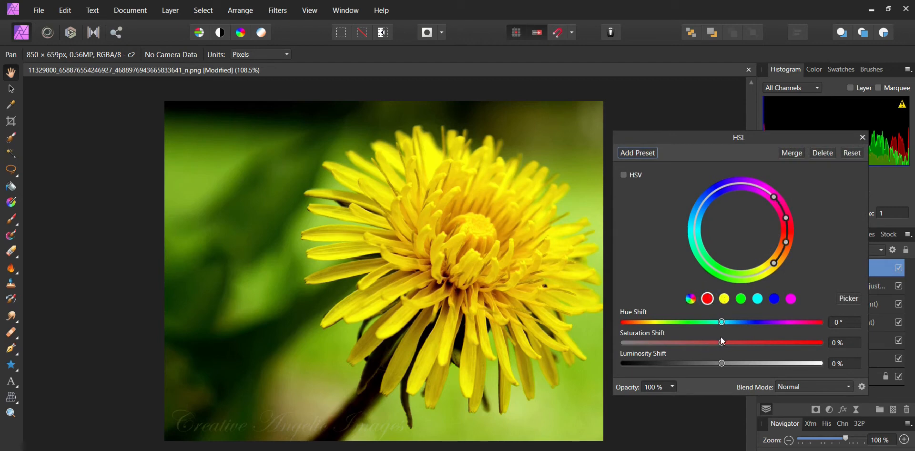
left_click_drag(723, 342, 736, 344)
Set the HSL yellows to Saturation 16% and Luminosity 1%, and adjust the greens' saturation while slightly lowering their luminosity
left_click(724, 299)
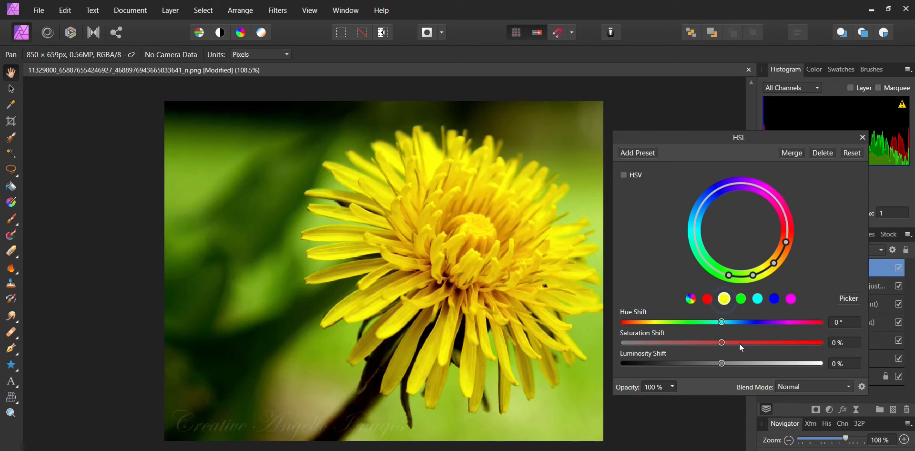
left_click_drag(724, 342, 724, 364)
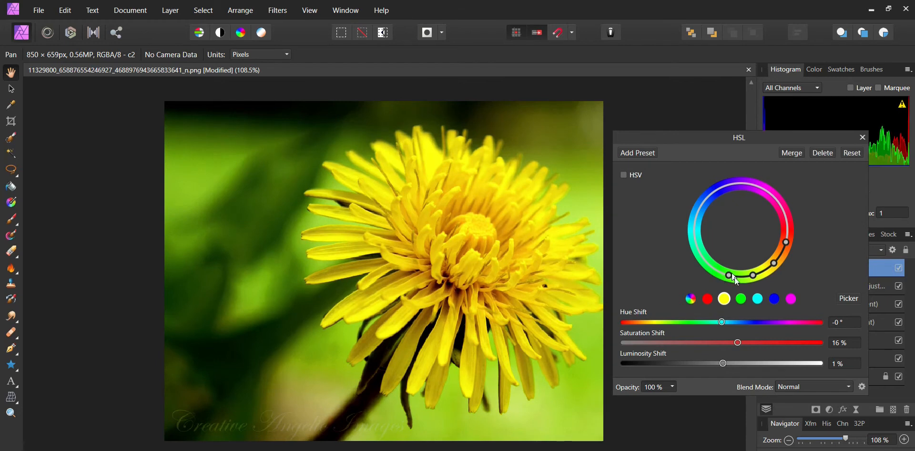
left_click(742, 299)
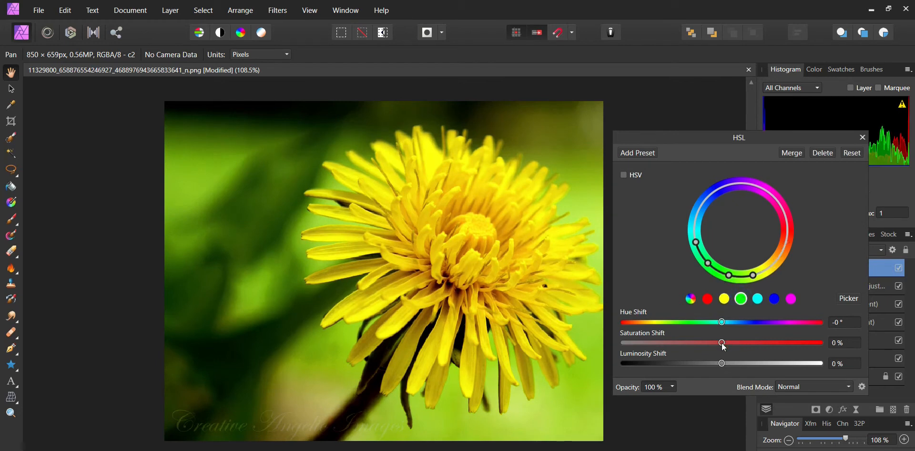
left_click_drag(722, 343, 717, 364)
Set the HSL cyans' saturation to 7% and adjust the magentas' saturation slightly
left_click(758, 299)
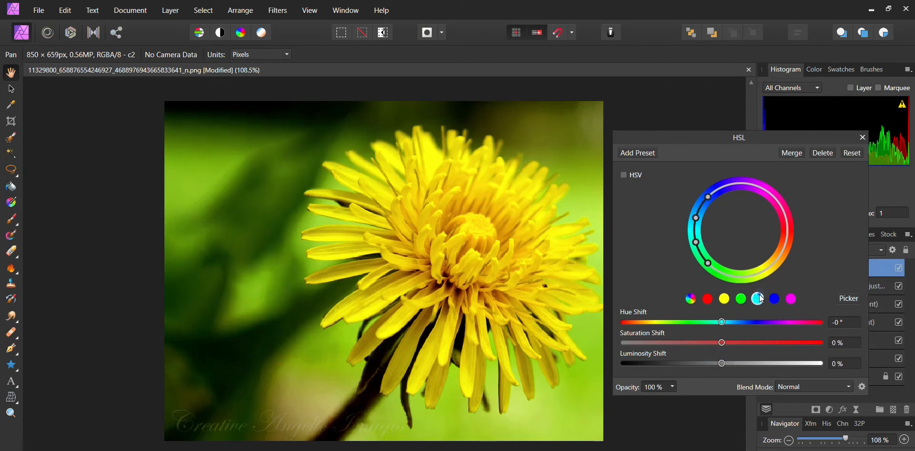
left_click_drag(729, 344, 729, 345)
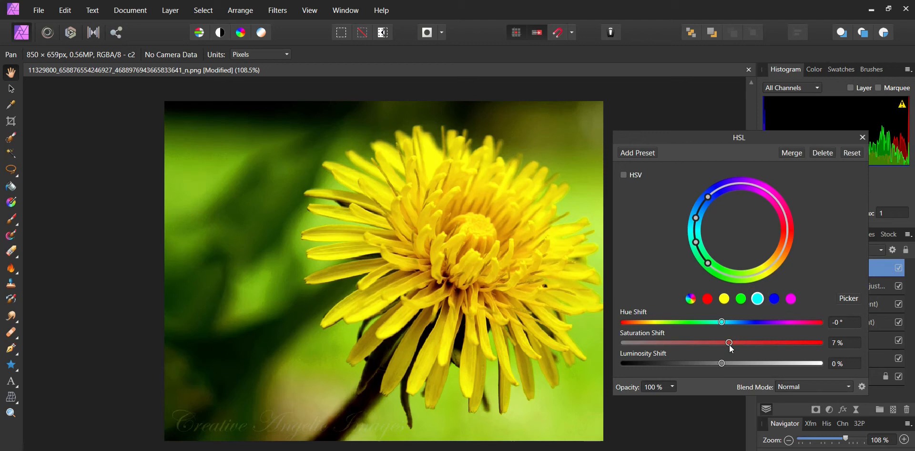
left_click(776, 299)
left_click(790, 299)
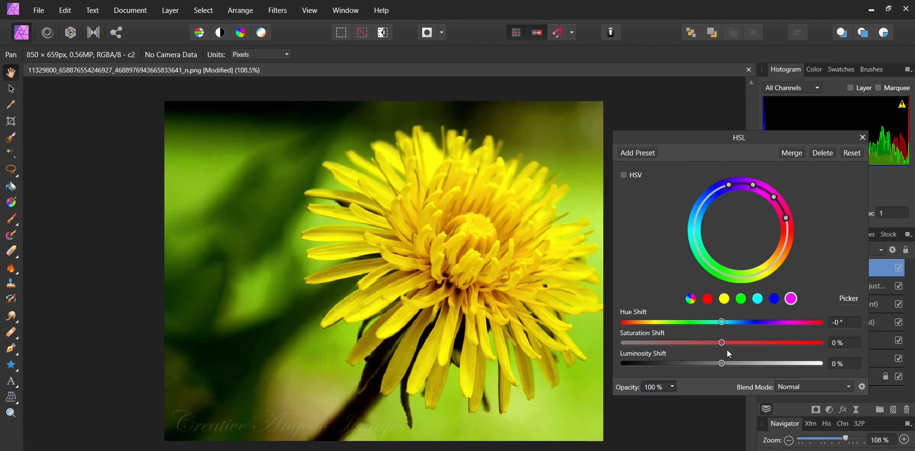
left_click_drag(721, 342, 720, 343)
left_click(863, 139)
Compare the photo with the HSL adjustment off and on
left_click(899, 269)
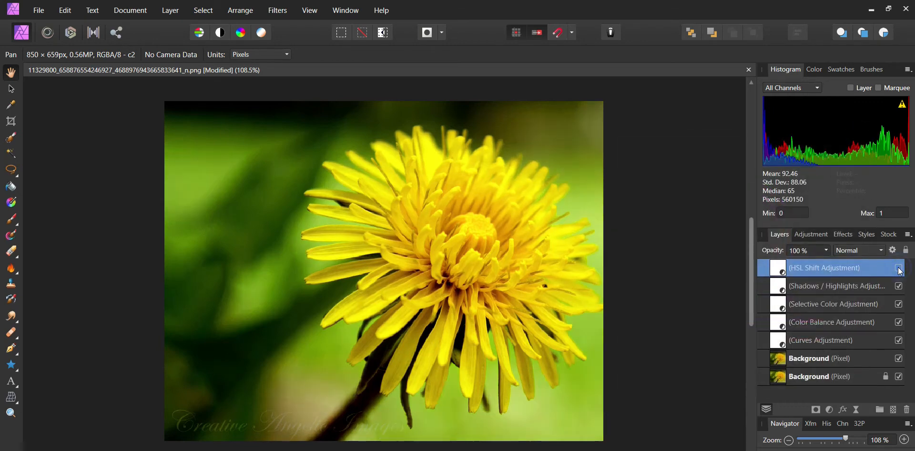
left_click(899, 269)
left_click(899, 269)
left_click(899, 269)
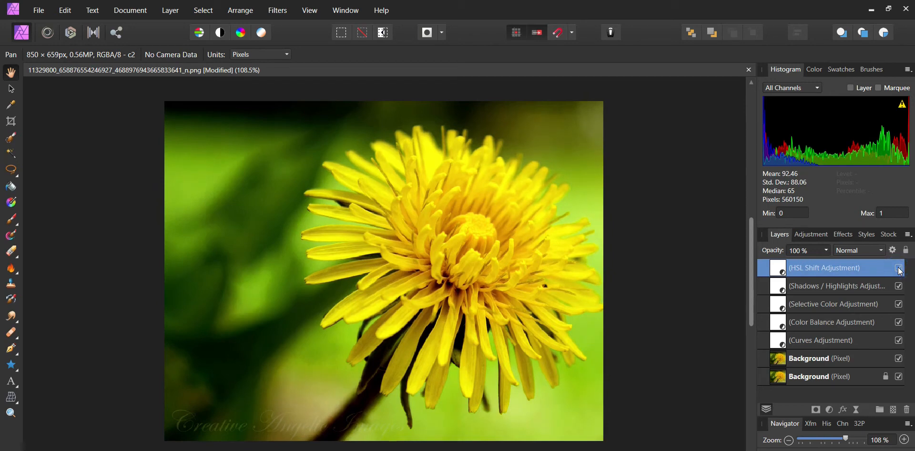
left_click(824, 249)
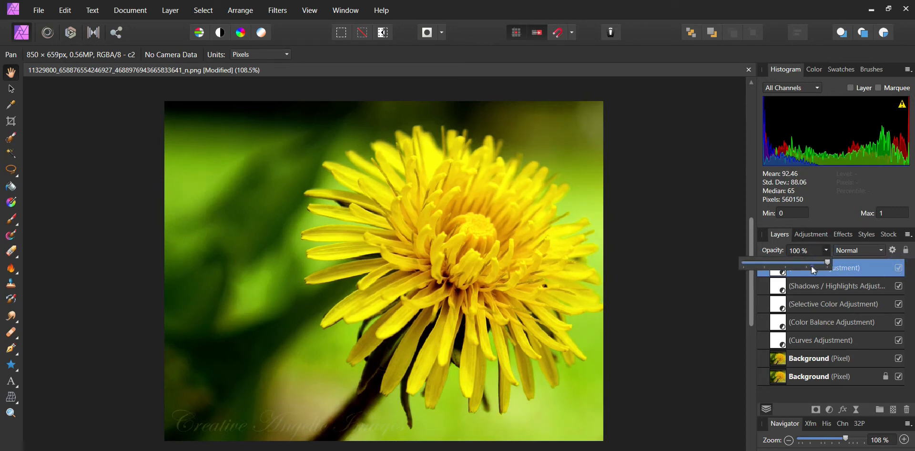
left_click(900, 271)
left_click(900, 269)
left_click(899, 270)
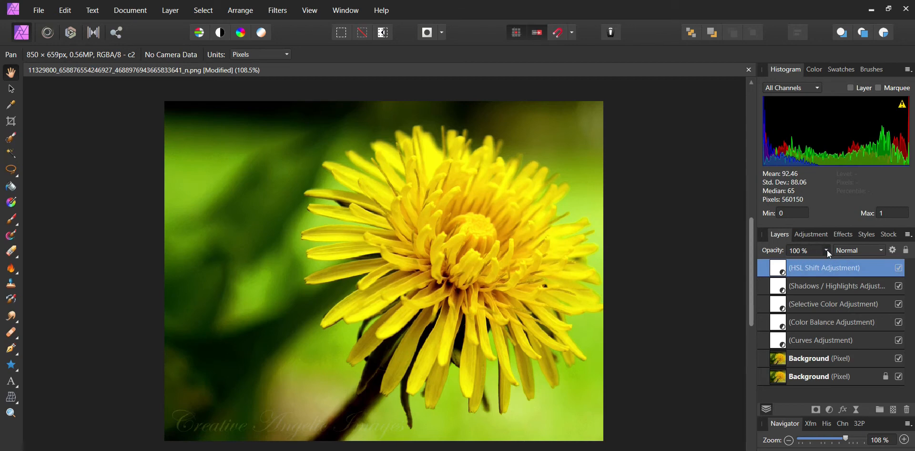
Set the HSL adjustment's opacity to 75% and compare the photo with it off and on
left_click_drag(830, 260, 807, 267)
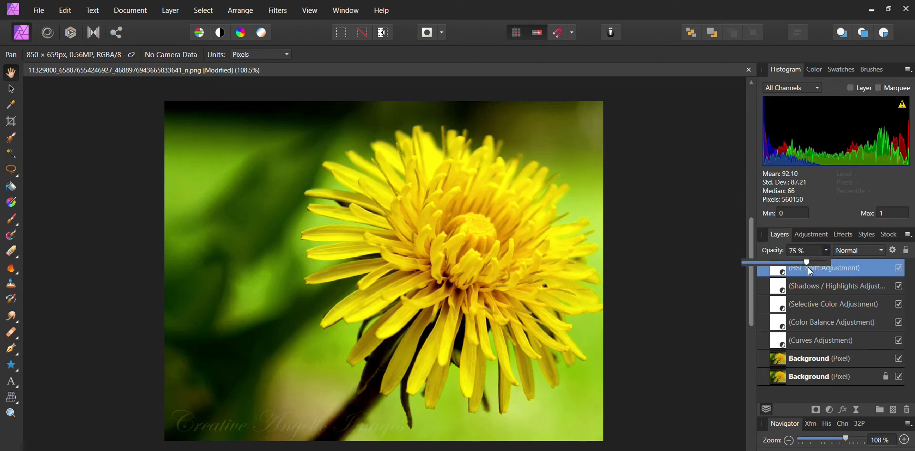
left_click(899, 268)
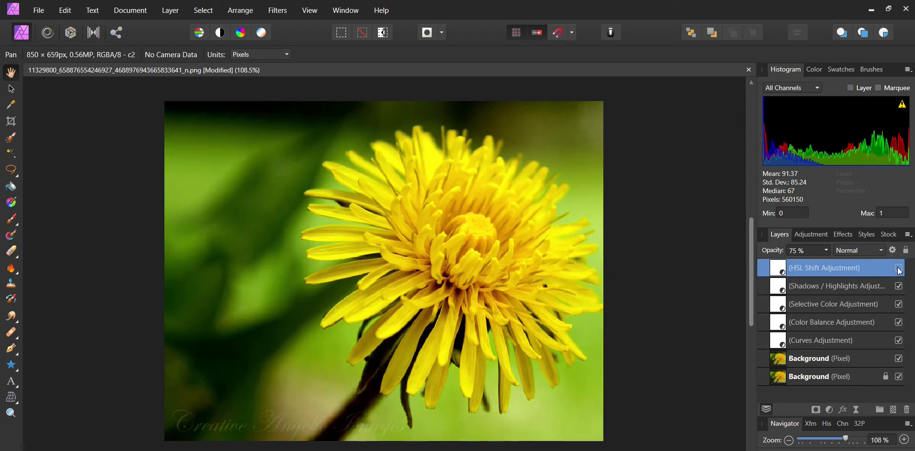
left_click(899, 268)
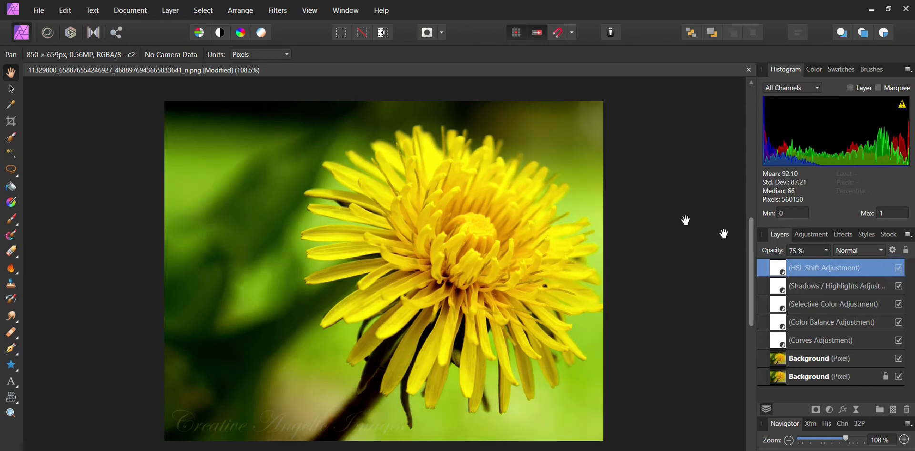
Activate the Paint Brush with black as the colour and reduce its width to 134.9 px
left_click(12, 218)
left_click(812, 70)
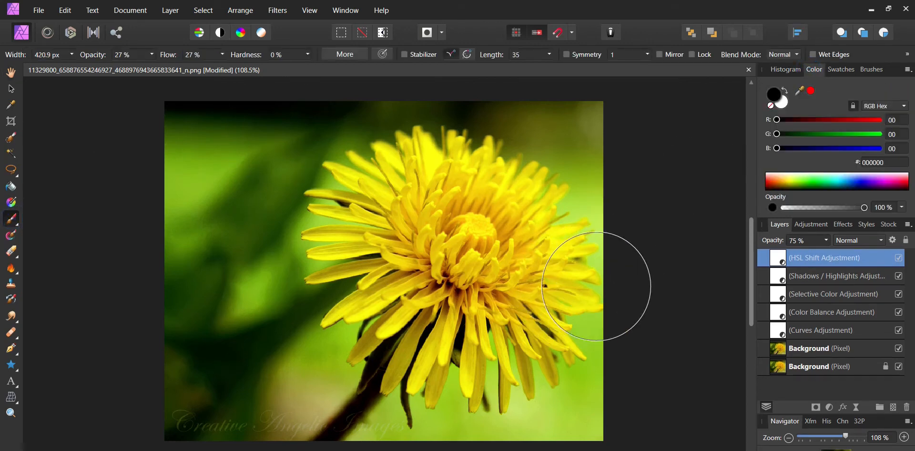
key("bracketleft")
key("bracketleft")
key("bracketleft")
key("bracketleft")
key("bracketleft")
key("bracketleft")
key("bracketleft")
key("bracketleft")
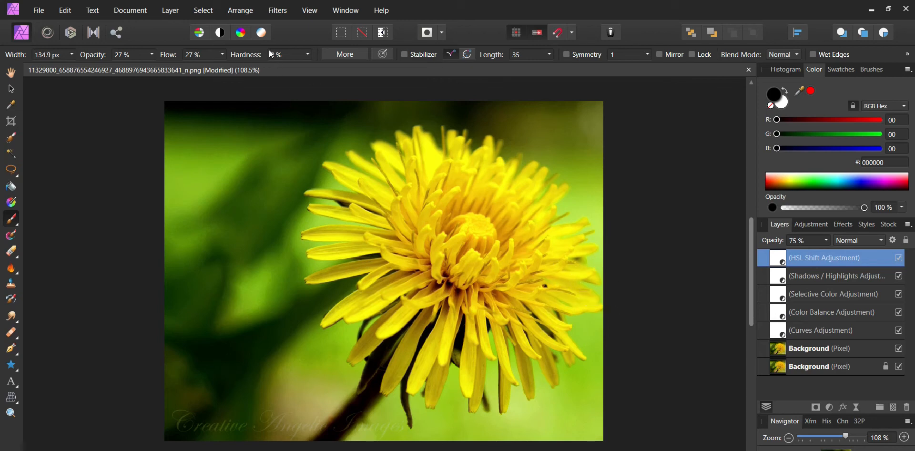
Set the brush's flow to 65% and its opacity to 81%
left_click(222, 54)
left_click_drag(245, 69, 255, 70)
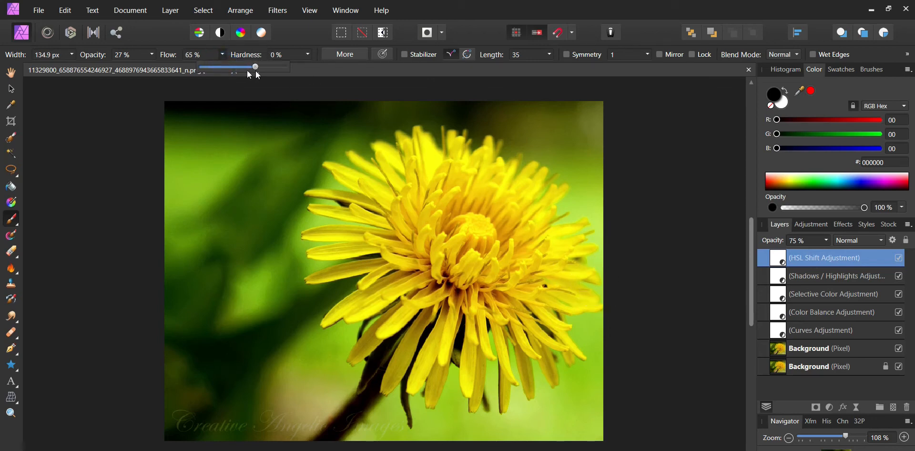
left_click(152, 55)
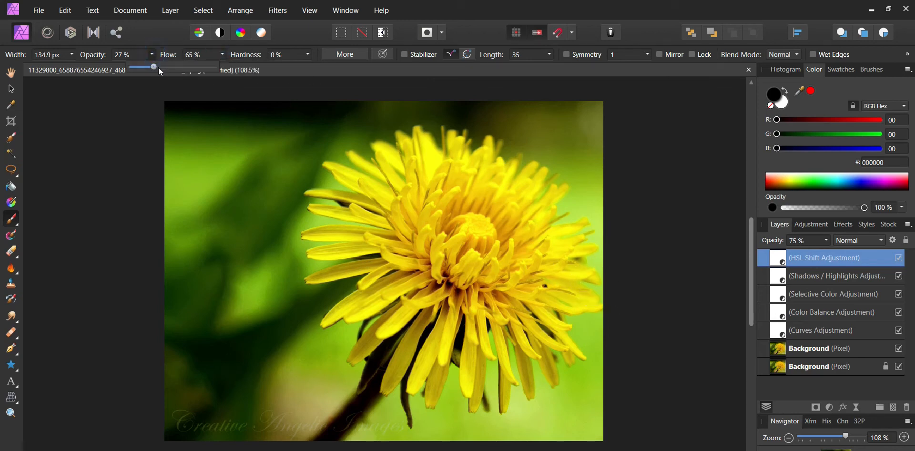
left_click_drag(157, 67, 200, 67)
Paint black over the flower on the HSL adjustment to mask its effect, comparing the photo with the adjustment off and on
left_click(589, 267)
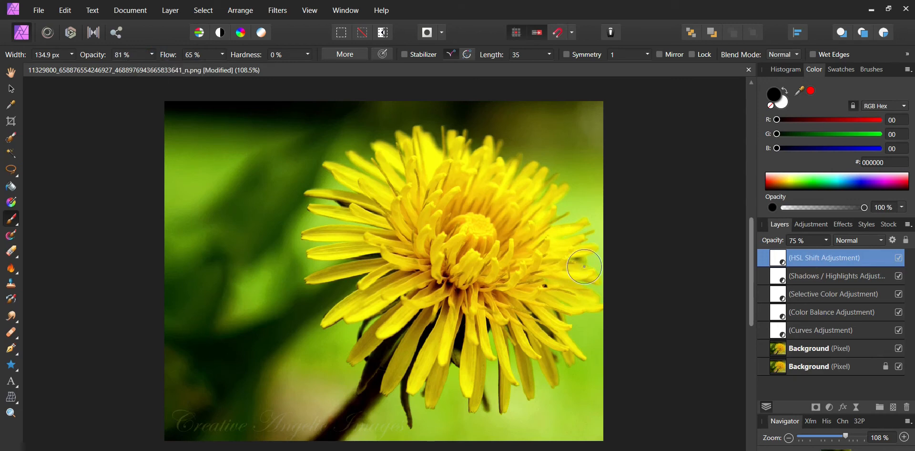
mouse_move(590, 269)
left_mouse_down()
mouse_move(579, 302)
mouse_move(607, 299)
mouse_move(556, 308)
mouse_move(578, 306)
mouse_move(559, 315)
mouse_move(588, 310)
mouse_move(535, 280)
mouse_move(567, 217)
mouse_move(565, 236)
mouse_move(533, 258)
mouse_move(533, 276)
mouse_move(568, 281)
left_mouse_up()
left_click(899, 257)
left_click(900, 258)
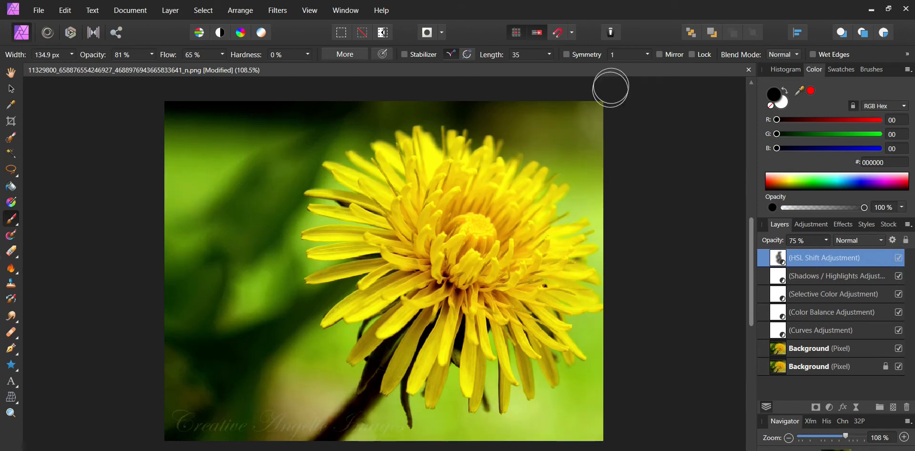
left_click(900, 255)
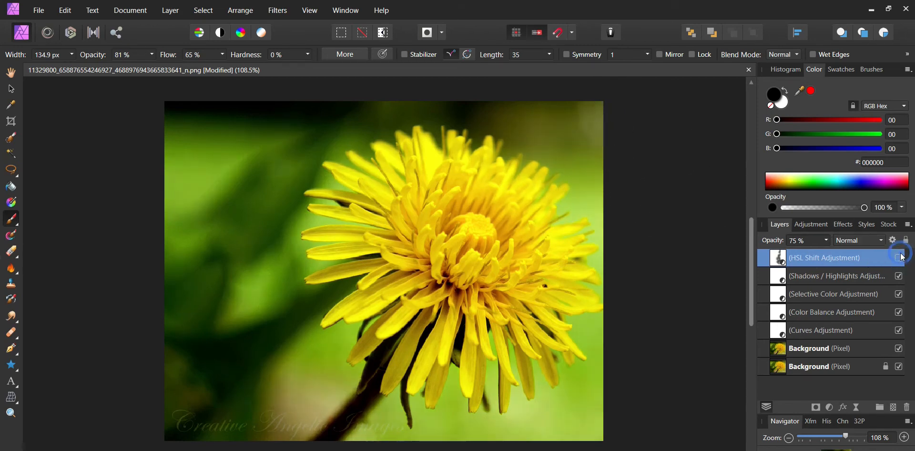
left_click(900, 255)
left_click_drag(520, 110, 572, 102)
Add a Vibrance adjustment above the HSL adjustment and raise its saturation slightly
left_click(829, 407)
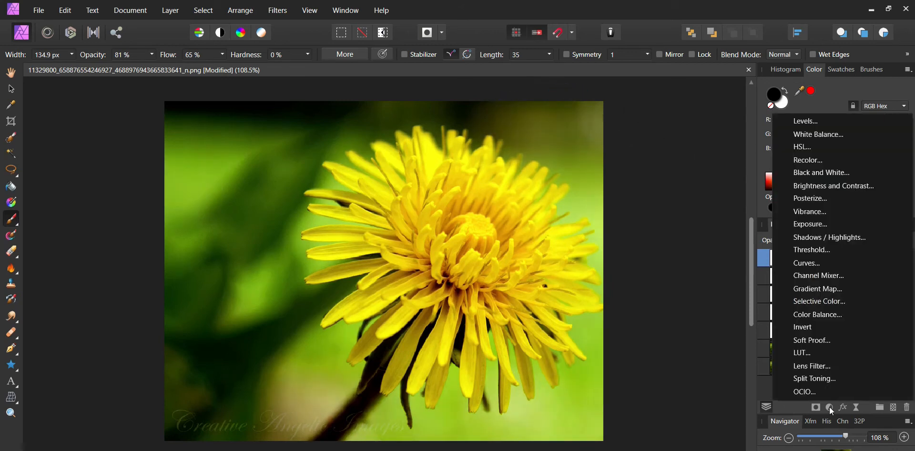
left_click(826, 210)
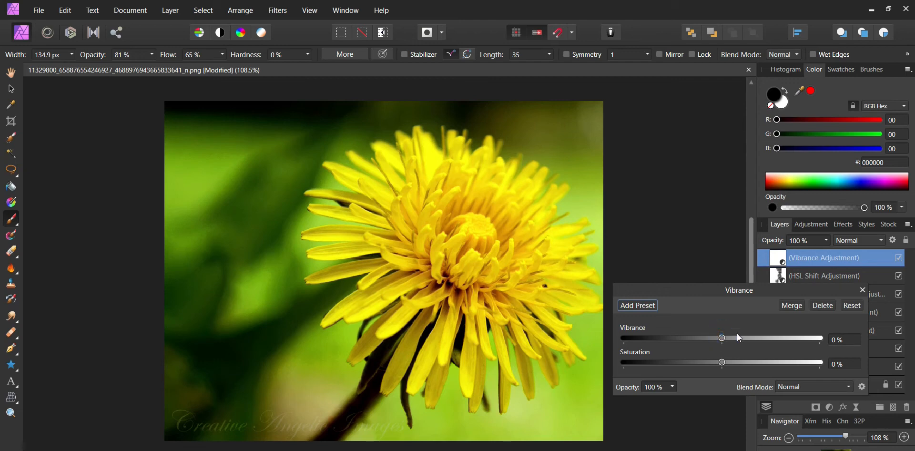
left_click_drag(722, 362, 733, 365)
left_click(862, 290)
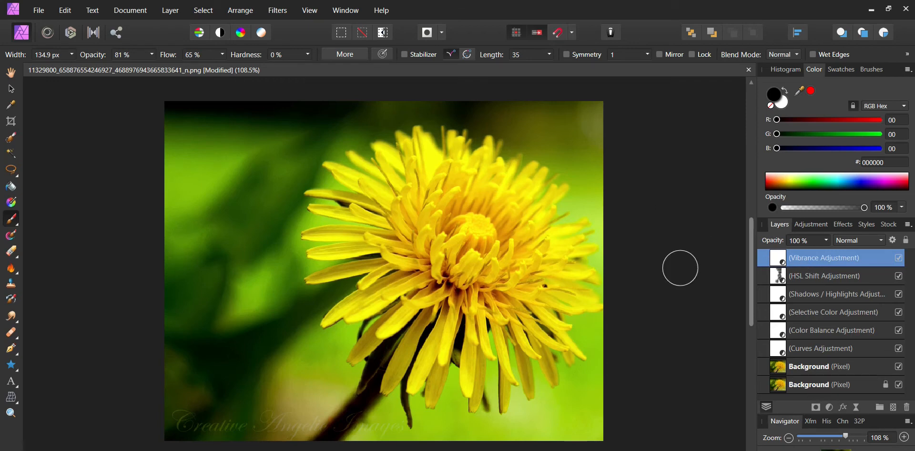
Merge all visible layers into a new pixel layer on top and name it Merged
key("ctrl+shift+alt+e")
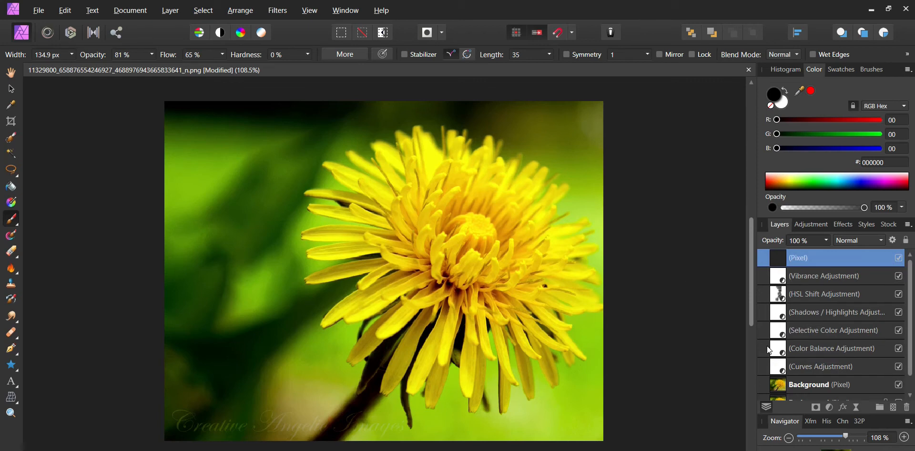
double_click(800, 260)
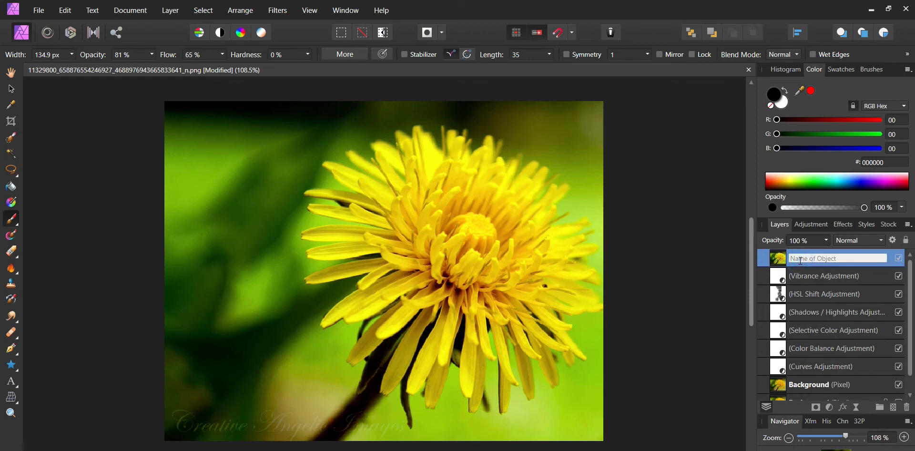
type("Merged")
key("Return")
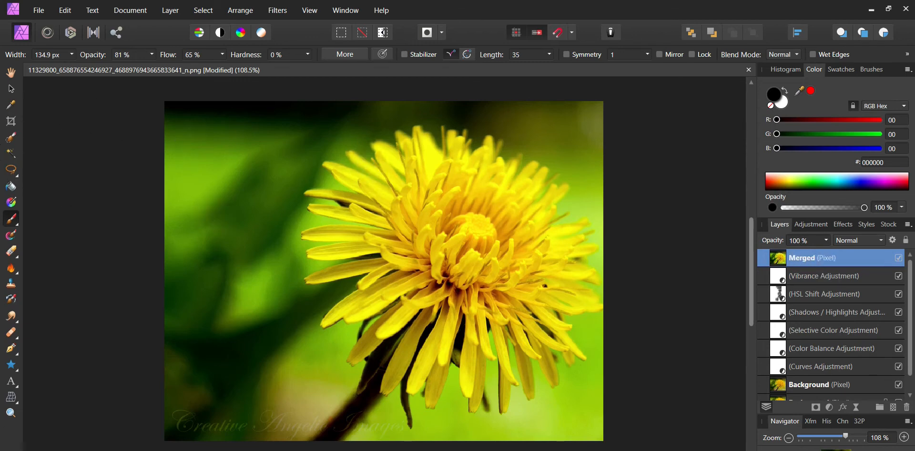
Add an empty pixel layer above the Merged layer and activate the Flood Fill tool
left_click(894, 409)
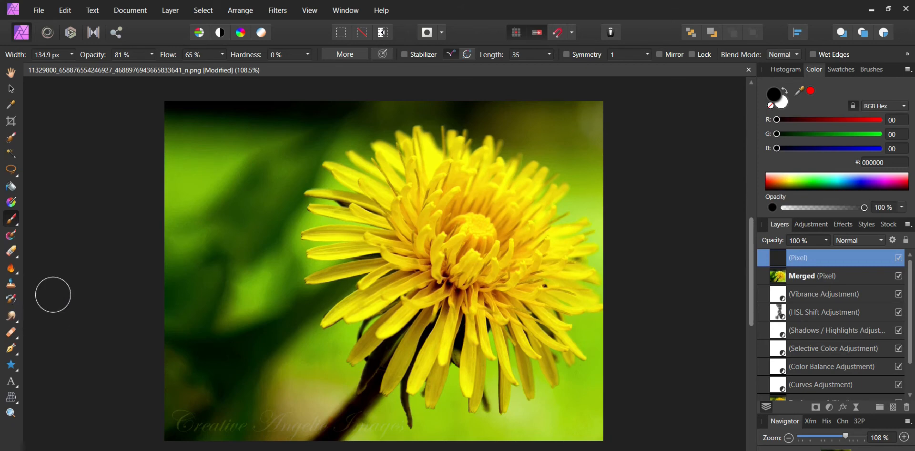
left_click(11, 186)
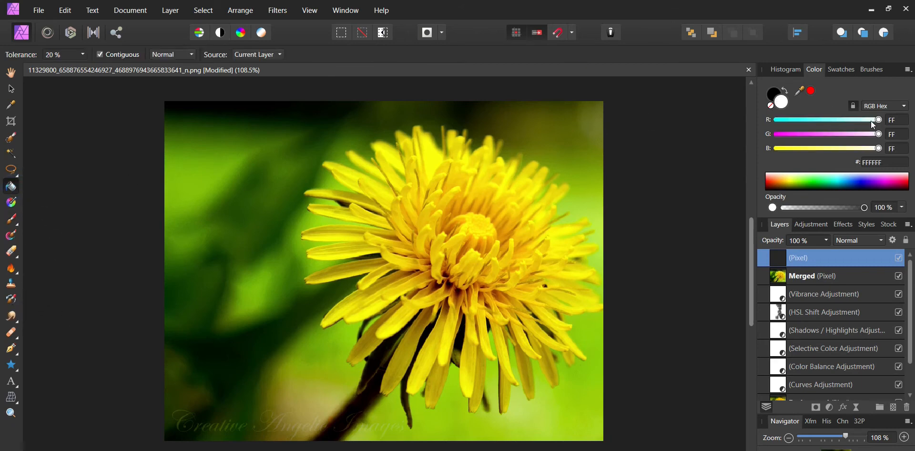
Try filling the new layer with white at 50% colour opacity, restore the opacity to 100% and undo the fill
left_click(902, 207)
left_click(893, 289)
left_click(772, 207)
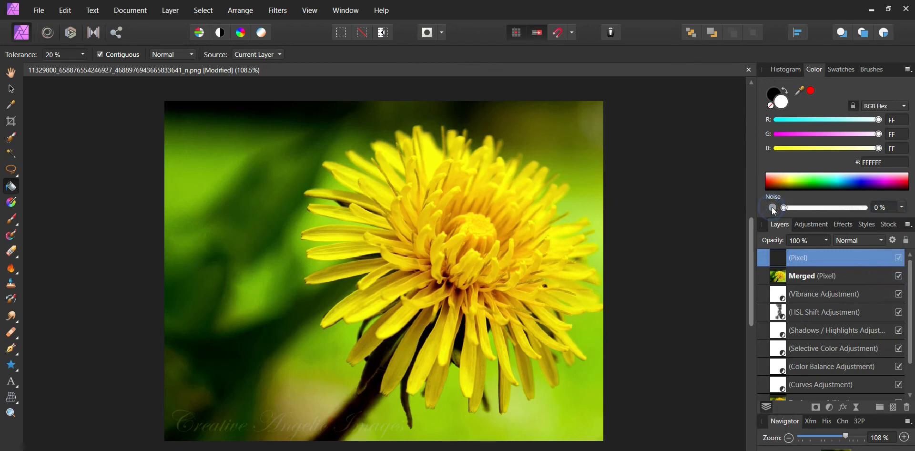
left_click(773, 206)
left_click(288, 198)
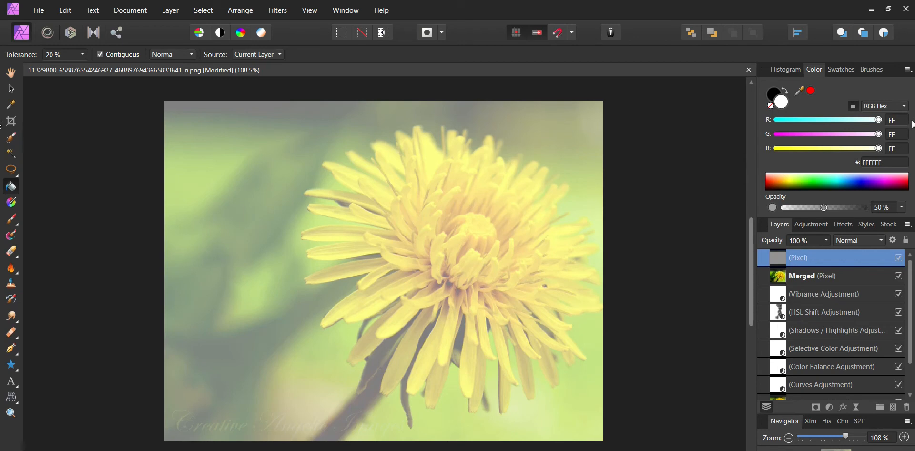
left_click_drag(826, 206, 893, 200)
key("ctrl+z")
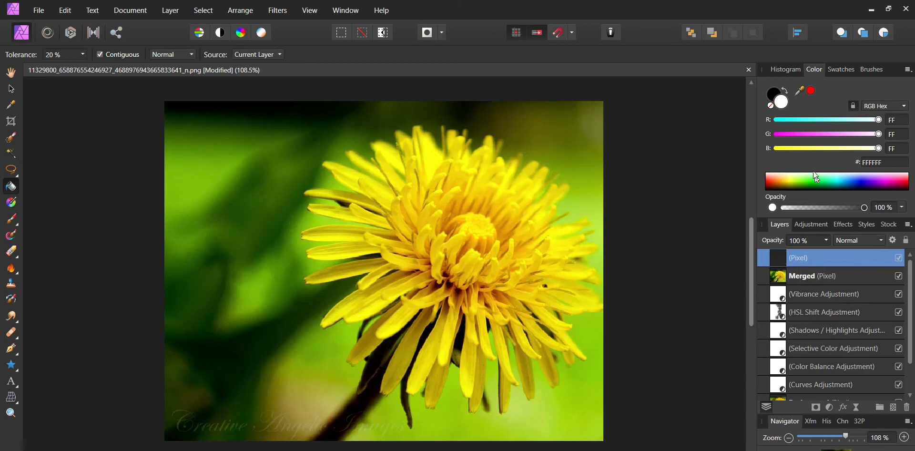
Change the black fill colour to the neutral gray 858585 and flood-fill the empty pixel layer with it
left_click(787, 89)
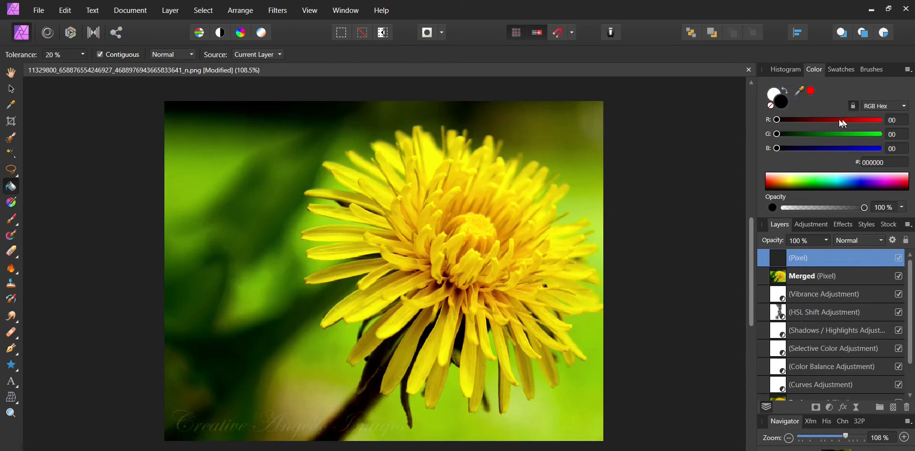
left_click_drag(777, 120, 833, 150)
left_click(828, 134)
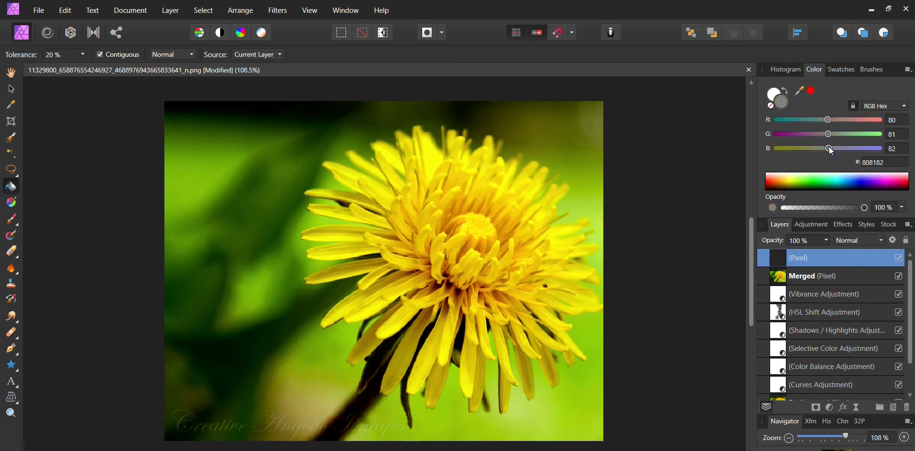
left_click_drag(828, 120, 830, 122)
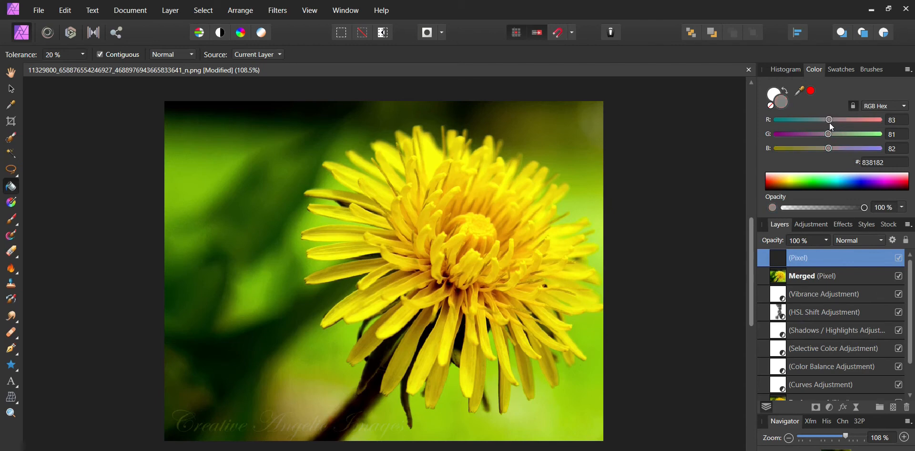
left_click(880, 106)
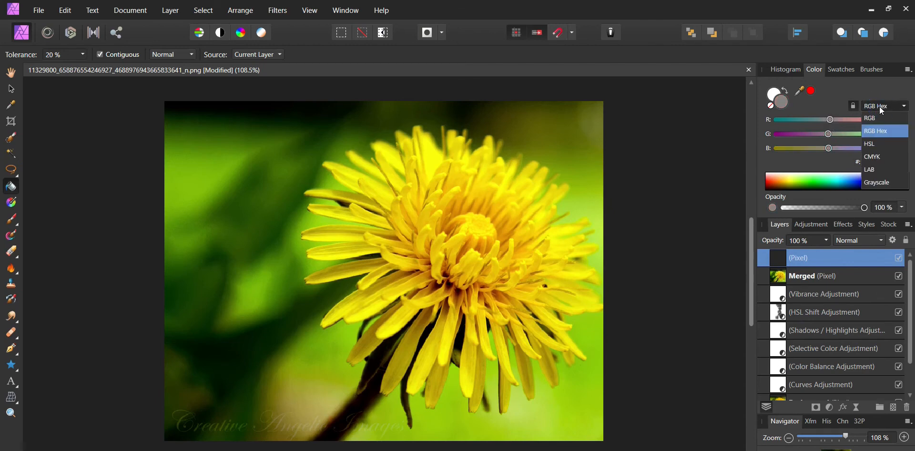
left_click(879, 107)
left_click_drag(829, 134, 831, 149)
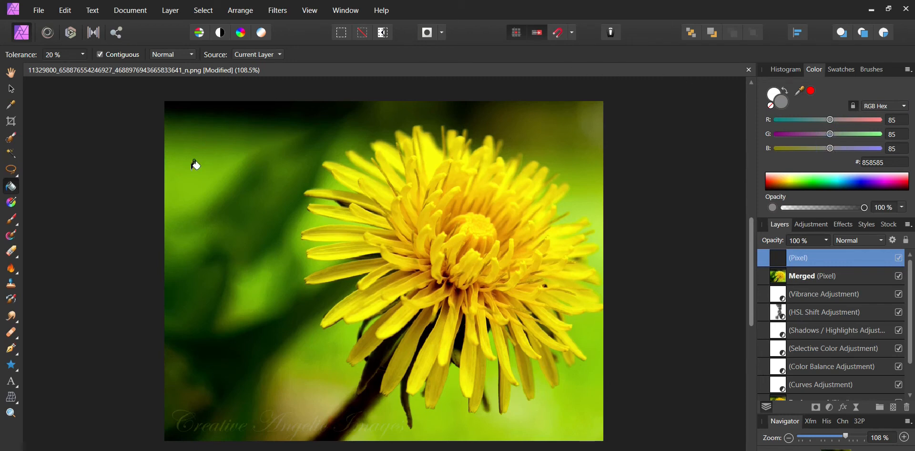
left_click(270, 185)
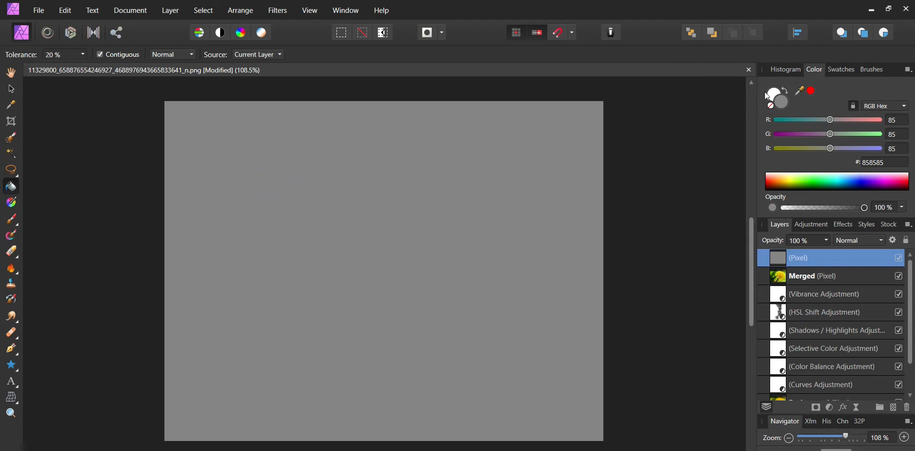
Return the gray colour to black (000000) and swap it with white
left_click_drag(820, 118, 776, 120)
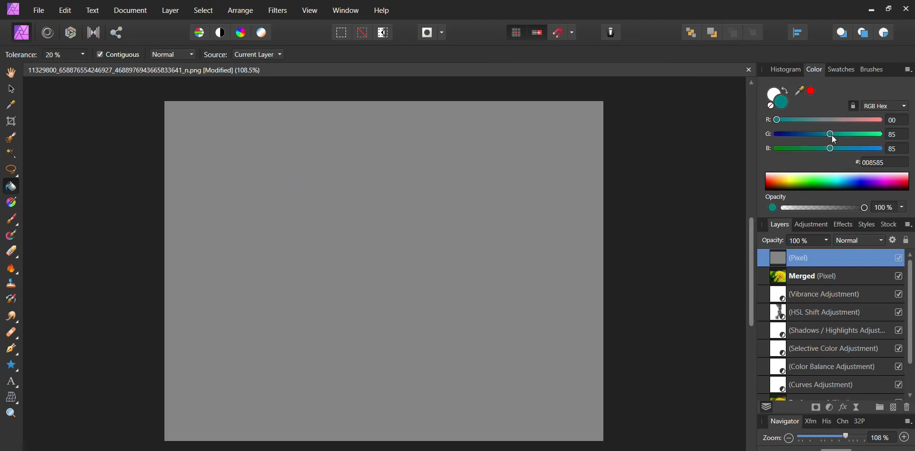
left_click_drag(834, 139, 739, 149)
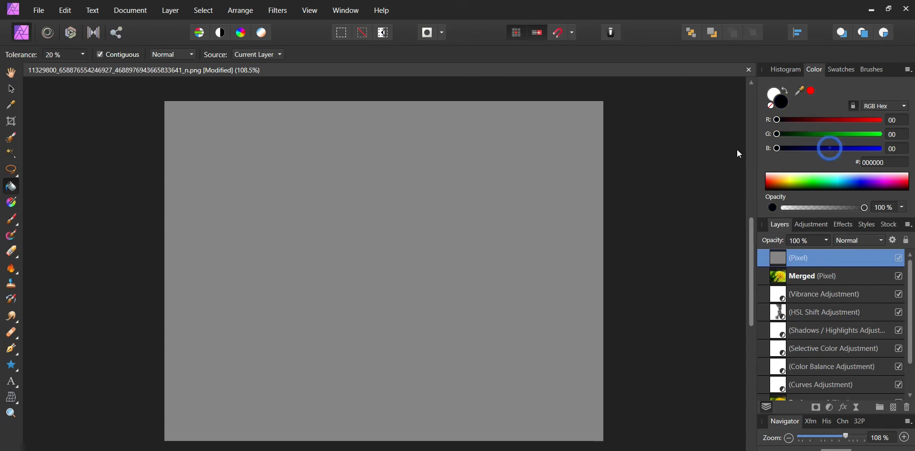
left_click(785, 90)
Set the gray layer's blend mode to Soft Light and compare the photo with the layer off and on
left_click(861, 240)
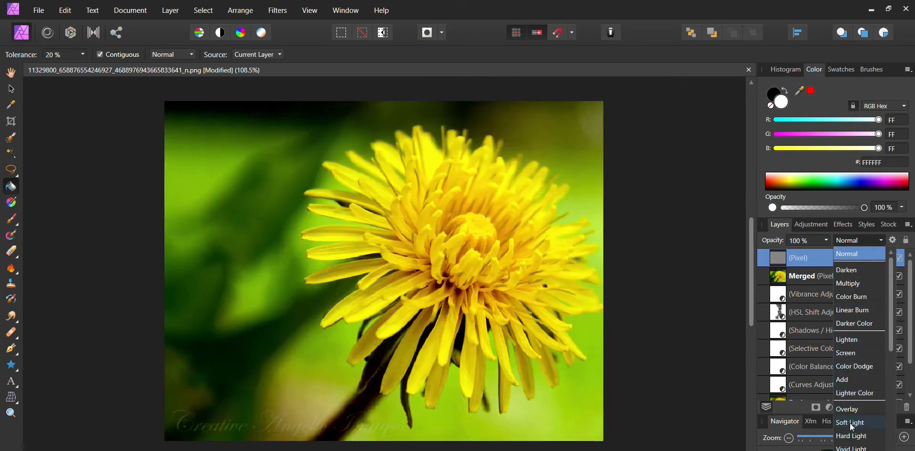
left_click(852, 424)
left_click(899, 259)
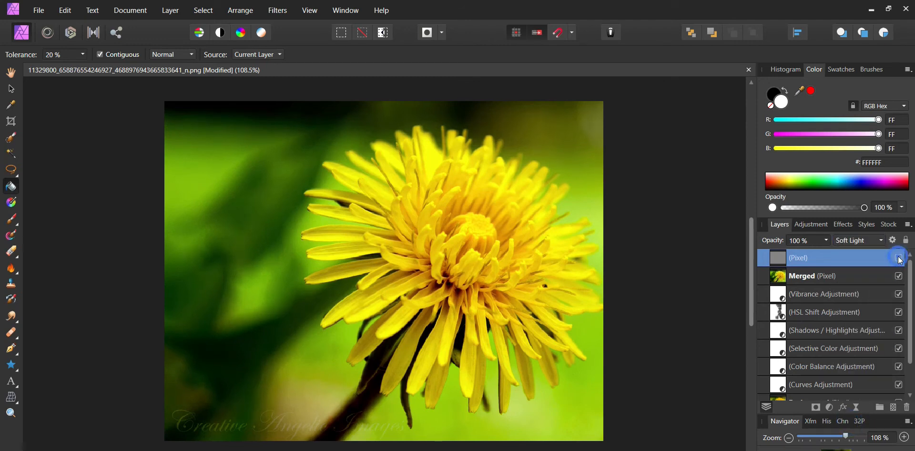
Activate the Paint Brush with 26% opacity and paint black over the flower's darker areas on the gray layer
left_click(12, 218)
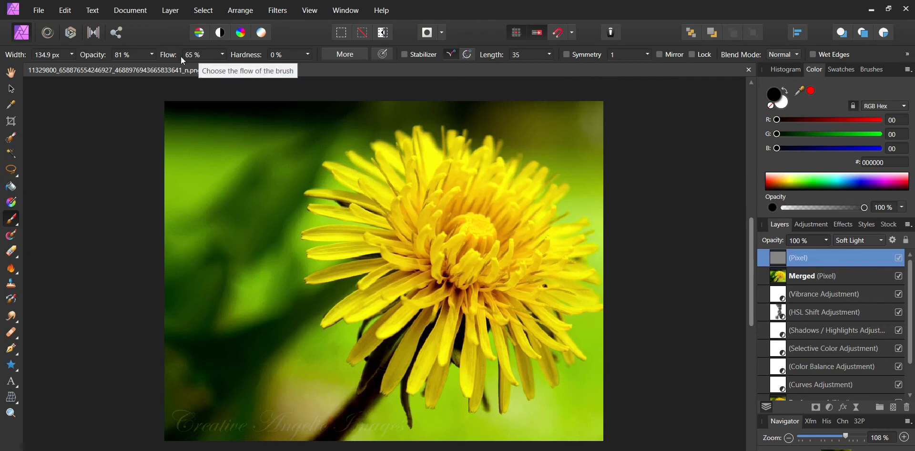
left_click(152, 54)
left_click_drag(152, 65, 112, 73)
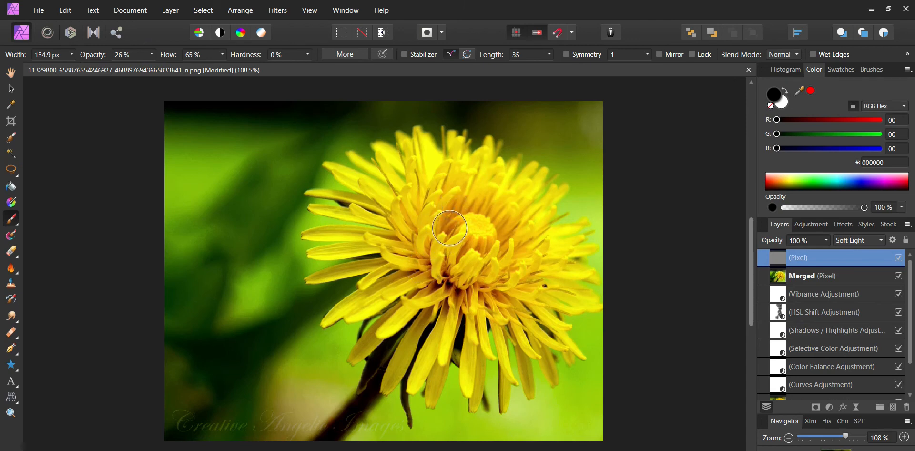
mouse_move(503, 192)
left_mouse_down()
mouse_move(476, 197)
mouse_move(497, 201)
mouse_move(513, 231)
left_mouse_up()
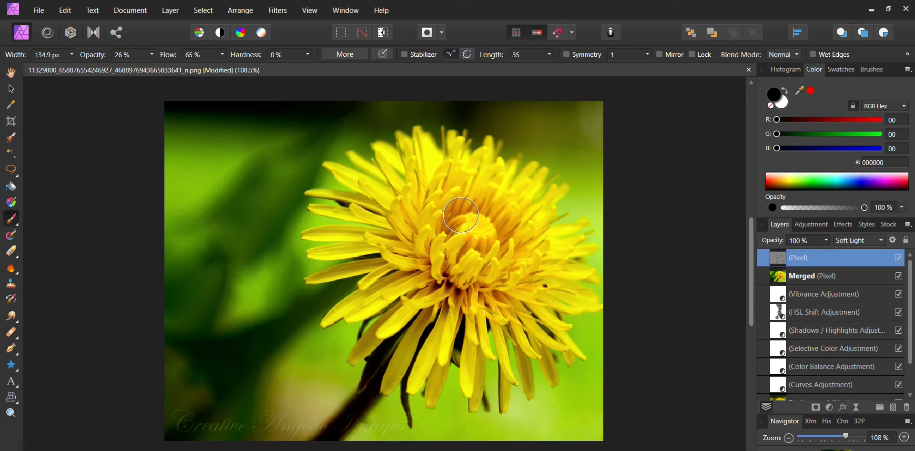
Reduce the brush width to 43.3 px and darken the shadows around the flower's centre with black strokes
key("[")
key("[")
key("[")
key("[")
key("[")
key("[")
key("[")
mouse_move(473, 200)
left_mouse_down()
mouse_move(508, 213)
mouse_move(514, 223)
mouse_move(493, 233)
mouse_move(503, 210)
mouse_move(498, 248)
left_mouse_up()
Switch the brush colour to white and brighten the highlights on the flower's centre and petals
left_click(785, 90)
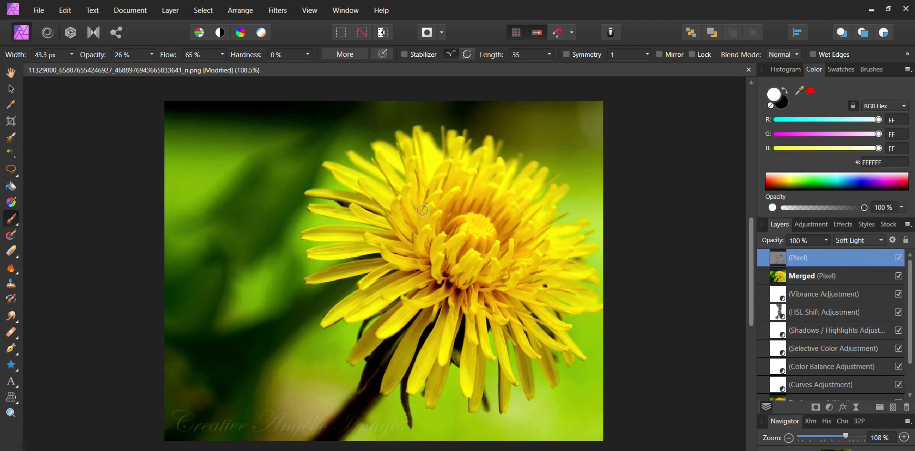
left_click_drag(425, 206, 481, 228)
left_click_drag(471, 259, 467, 275)
left_click_drag(439, 242, 432, 259)
left_click_drag(568, 293, 574, 300)
mouse_move(535, 206)
left_mouse_down()
mouse_move(511, 183)
mouse_move(467, 171)
mouse_move(449, 184)
mouse_move(449, 169)
mouse_move(427, 224)
left_mouse_up()
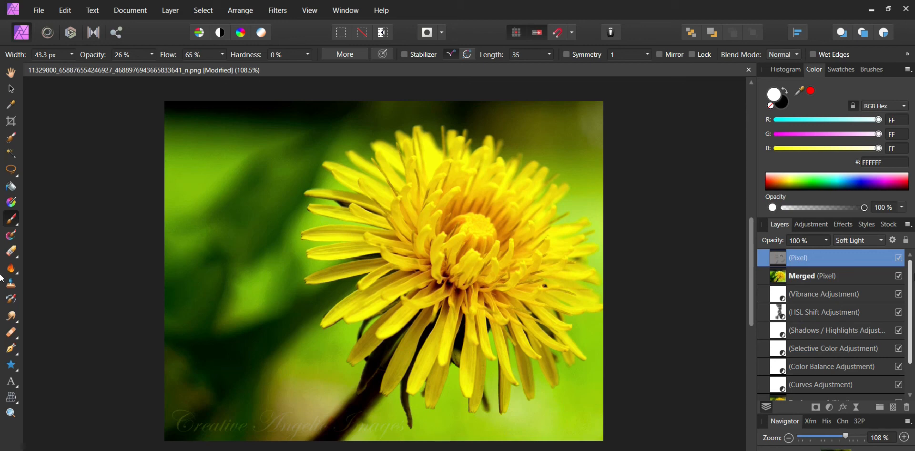
Add a Curves adjustment on top and shape a gentle S-curve with raised highlights and lowered shadows
left_click(832, 406)
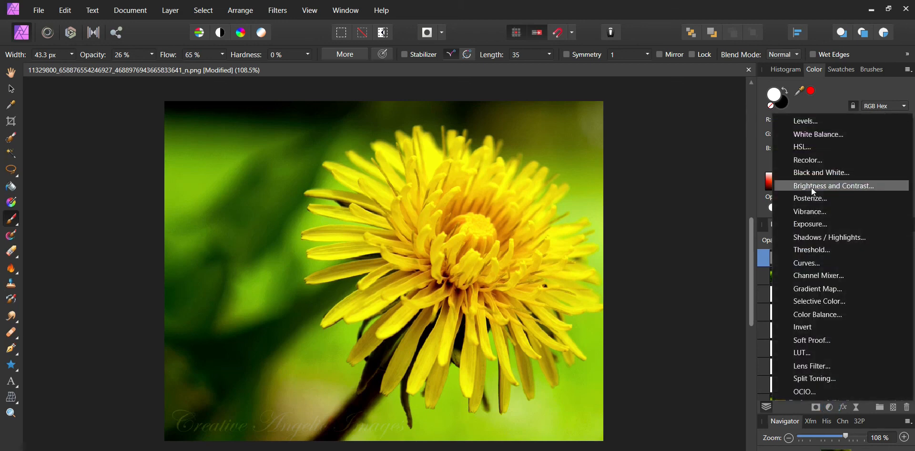
left_click(808, 261)
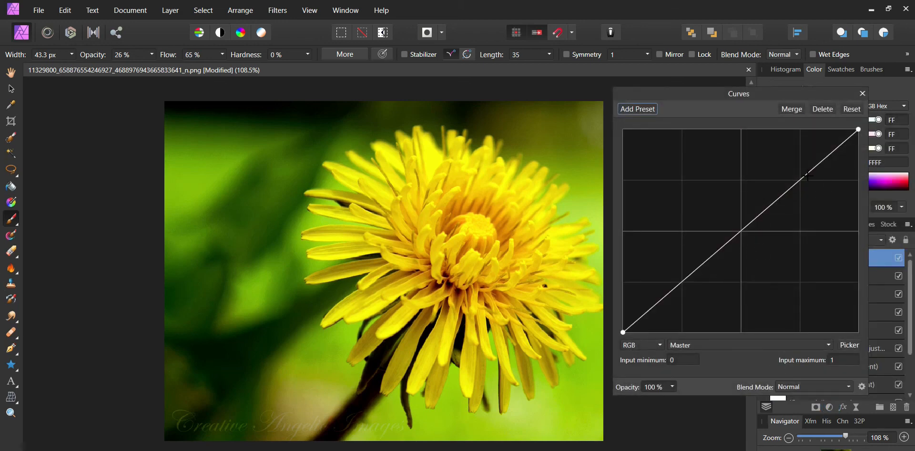
left_click_drag(821, 173, 815, 157)
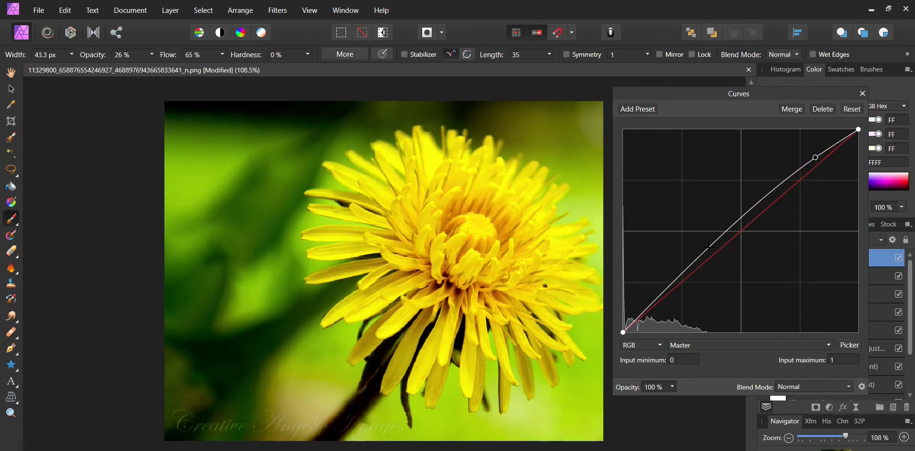
left_click_drag(708, 248, 718, 256)
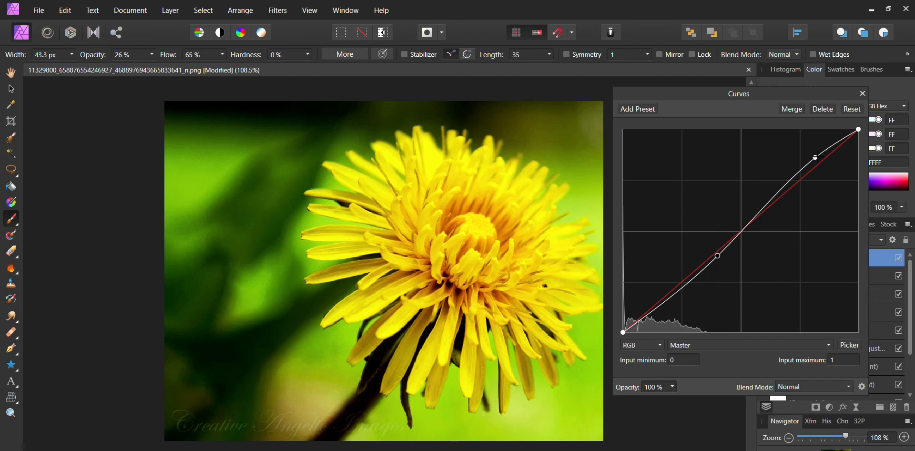
Soften the S-curve by lowering its highlight point, and add slightly raised midtone and shadow points
left_click_drag(816, 157, 815, 164)
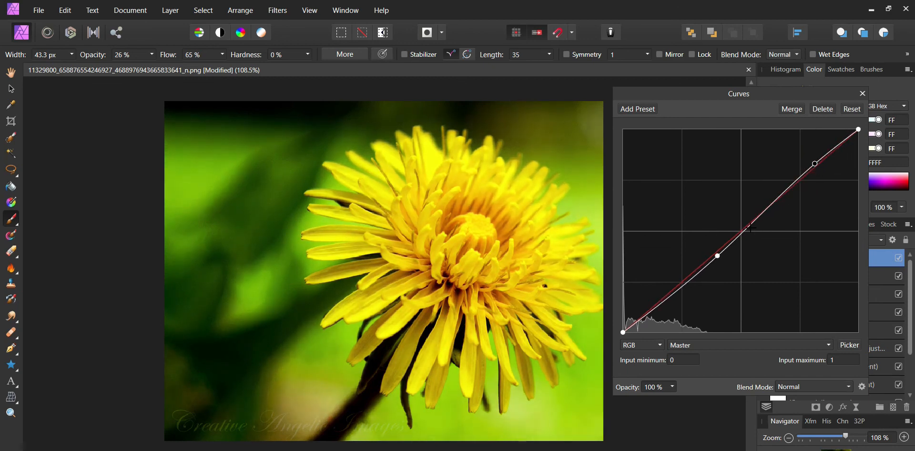
left_click_drag(746, 228, 748, 225)
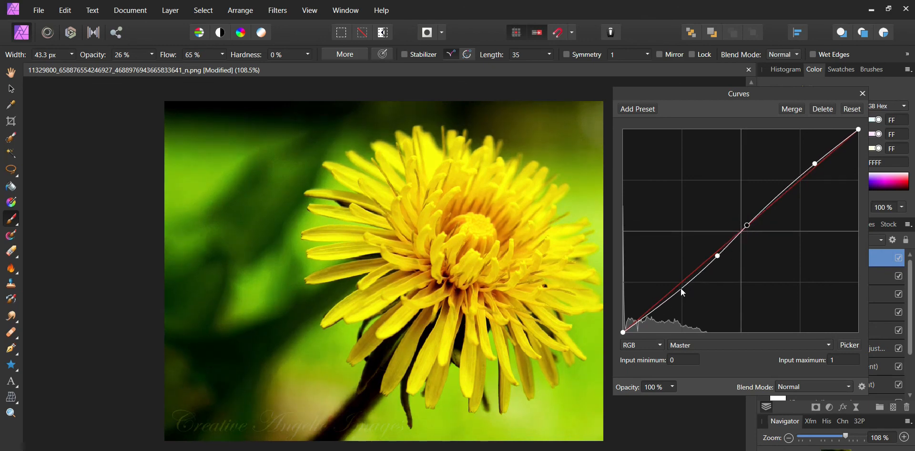
left_click_drag(682, 289, 682, 282)
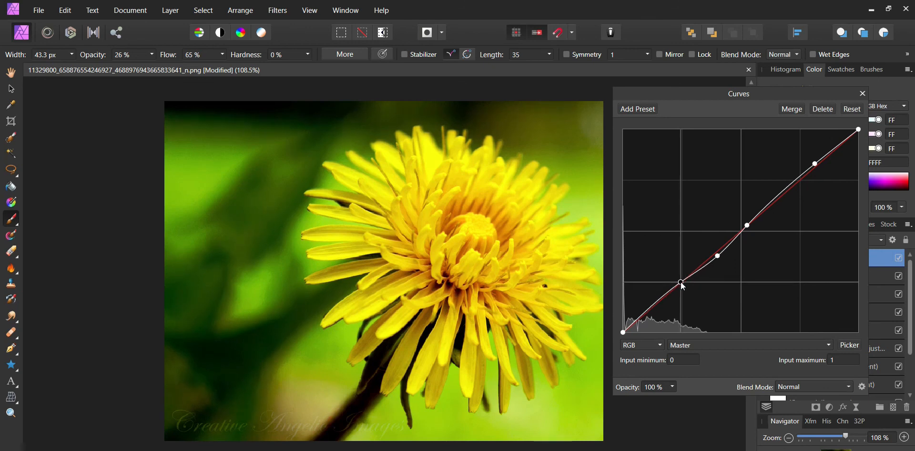
left_click(862, 93)
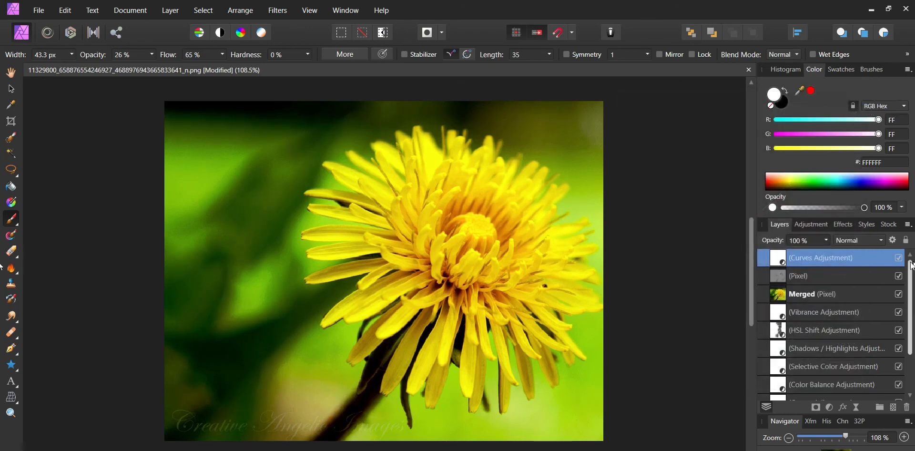
Compare the image with and without the top Curves adjustment and reduce that layer's opacity to 86%
left_click(899, 260)
left_click(899, 261)
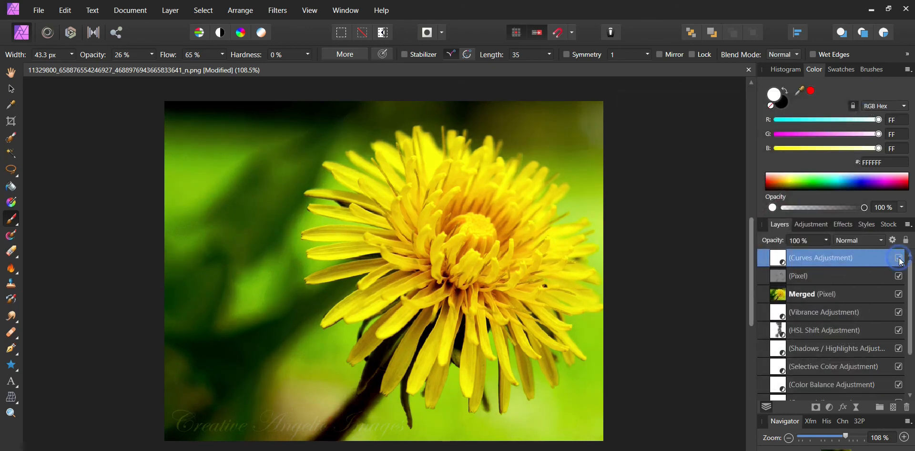
left_click(899, 258)
left_click(899, 257)
left_click(827, 241)
left_click_drag(824, 250, 817, 252)
Group all layers from the top Curves adjustment through the unlocked Background copy, leaving out the locked Background
scroll(812, 302, "down", 3)
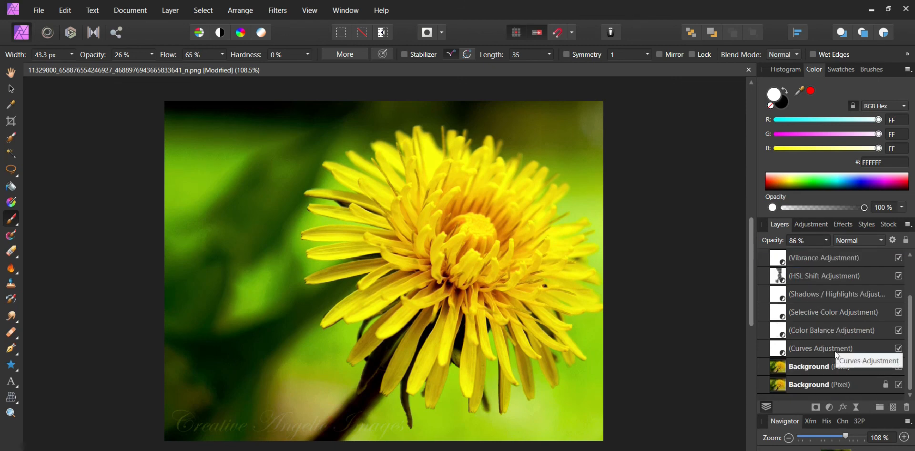
left_click(834, 366, "shift")
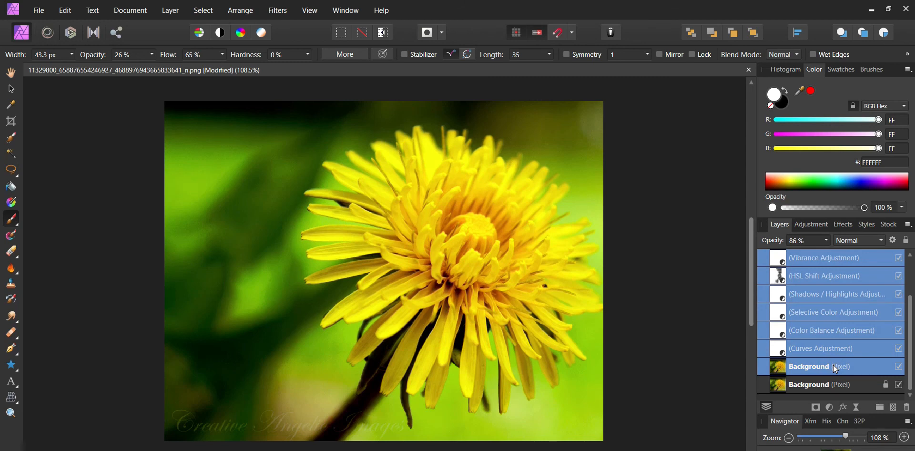
key("ctrl+g")
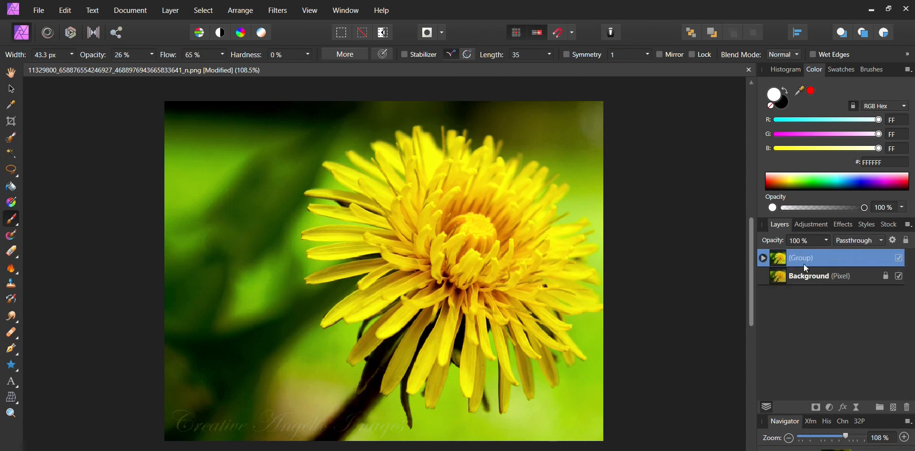
Rename the group as Flower Edit and toggle its visibility off and on to compare the edit with the original photo
double_click(801, 258)
type("F")
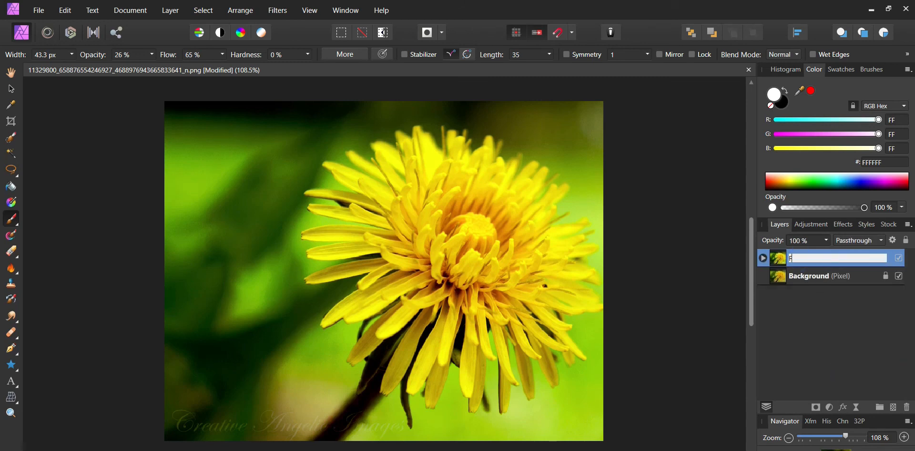
type("lower Edit")
key("Return")
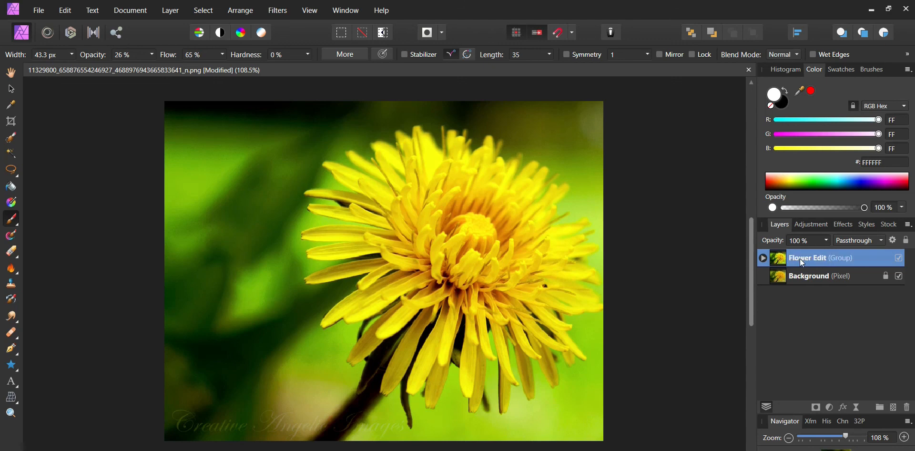
left_click(900, 259)
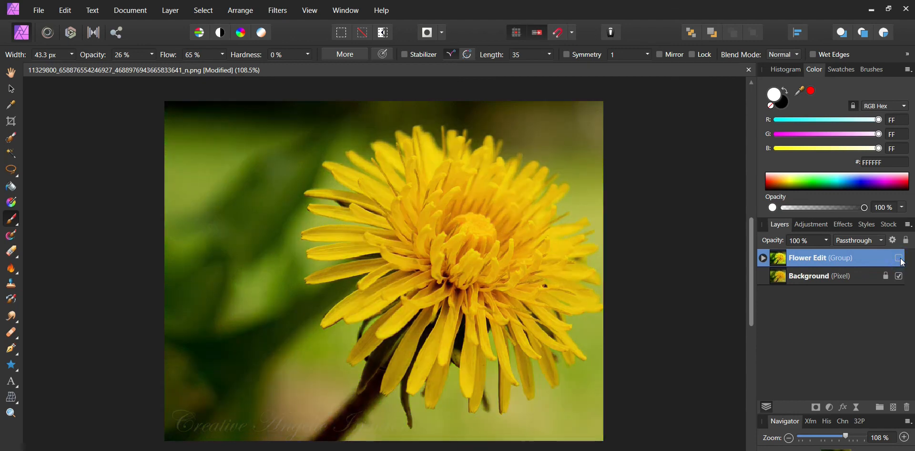
left_click(900, 259)
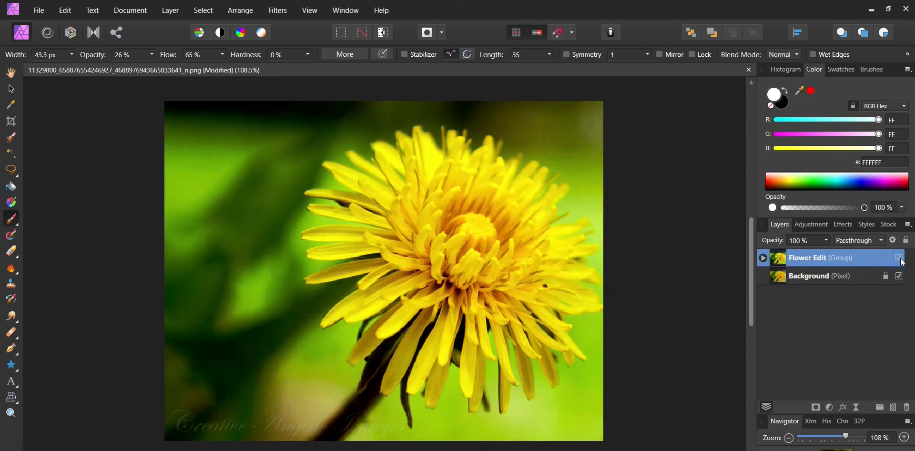